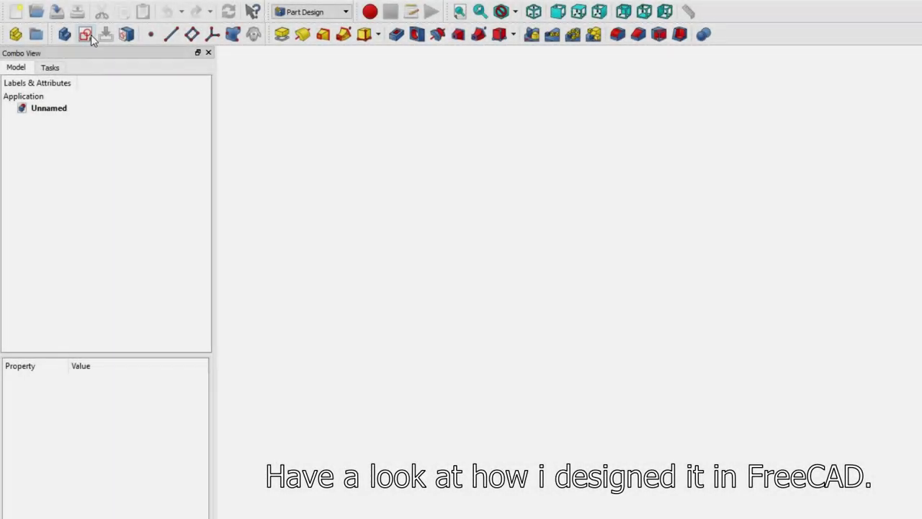
# Create a new sketch in Part Design, choosing XY_Plane as its support.
pyautogui.click(89, 33)
pyautogui.click(533, 11)
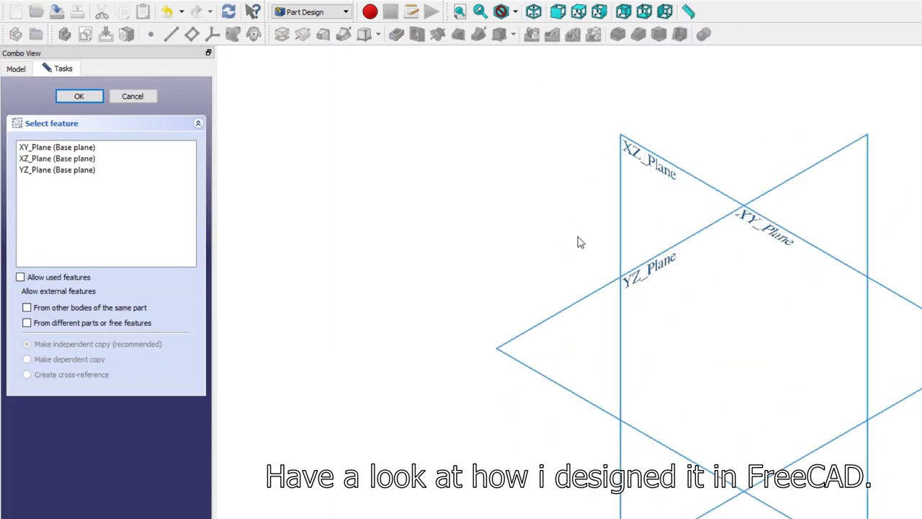
pyautogui.click(574, 305)
# Draw a rectangle and make it symmetric about the sketch origin.
pyautogui.click(78, 95)
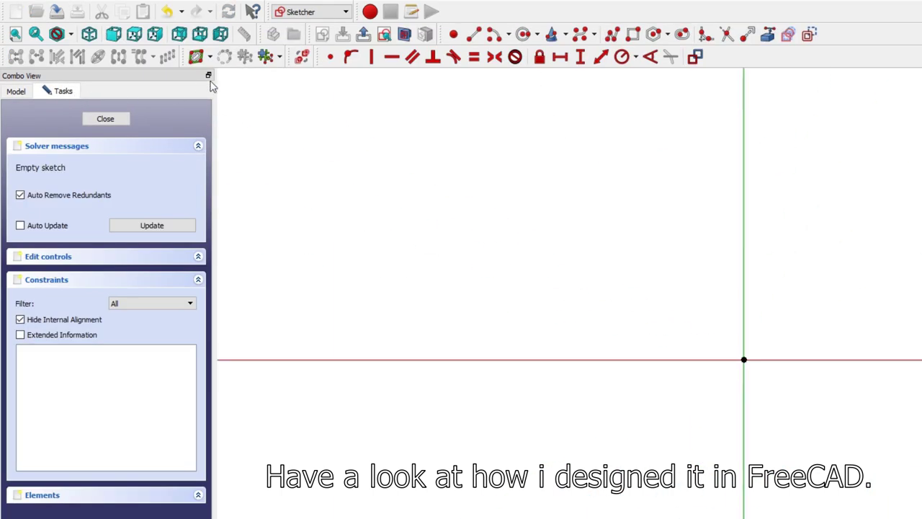
pyautogui.click(632, 34)
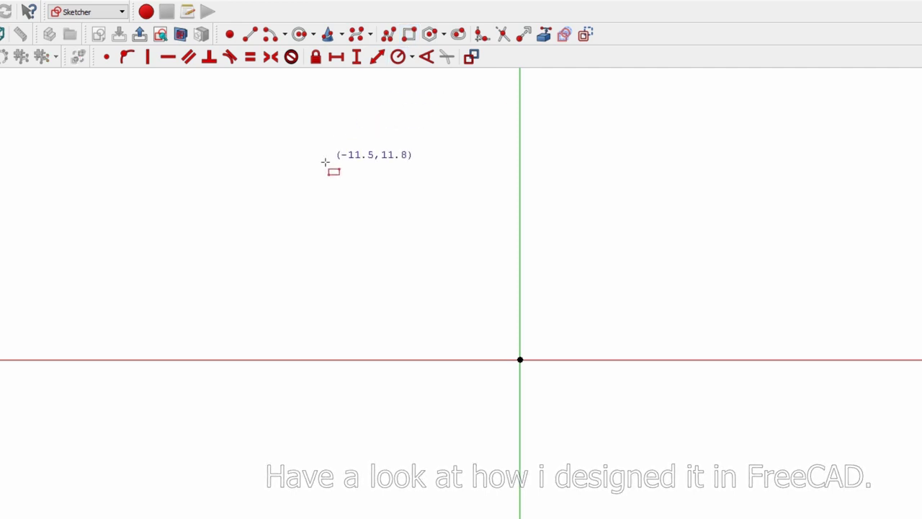
pyautogui.click(351, 211)
pyautogui.click(710, 506)
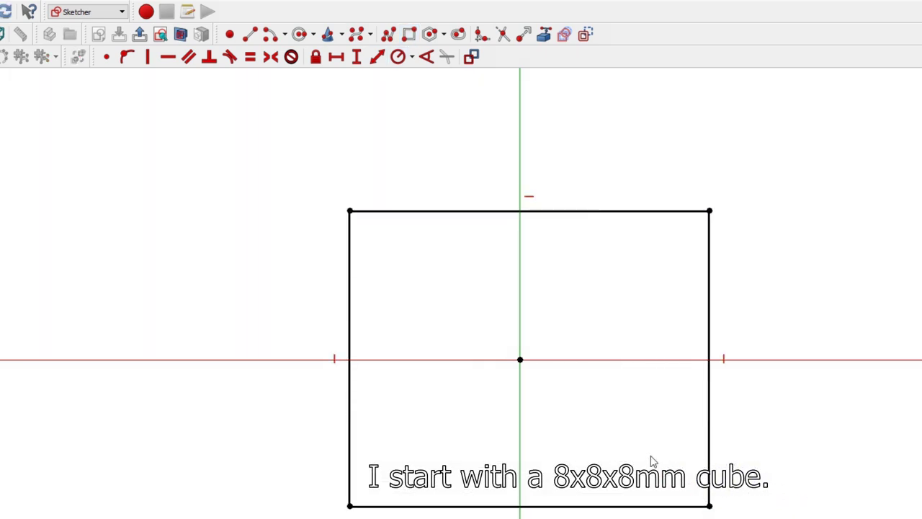
pyautogui.click(709, 507)
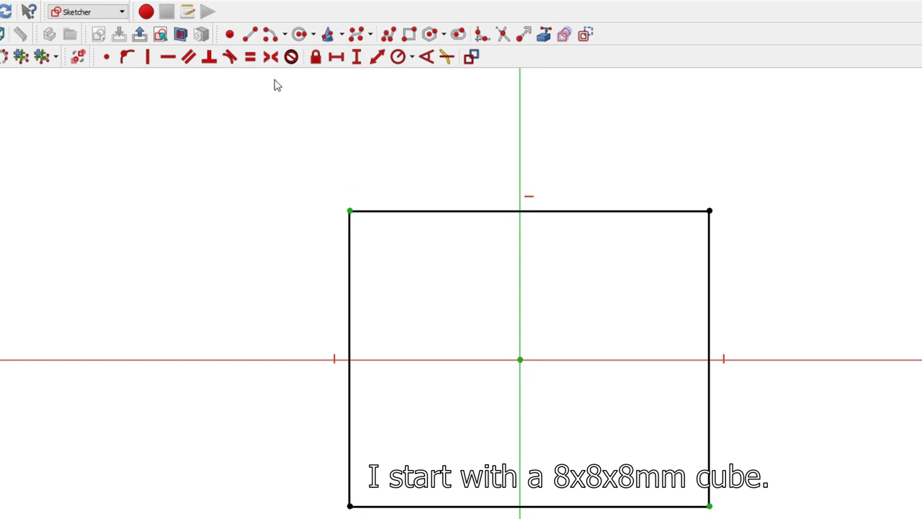
pyautogui.click(271, 57)
# Constrain the rectangle's width and height to 8 mm and close the sketch.
pyautogui.click(370, 215)
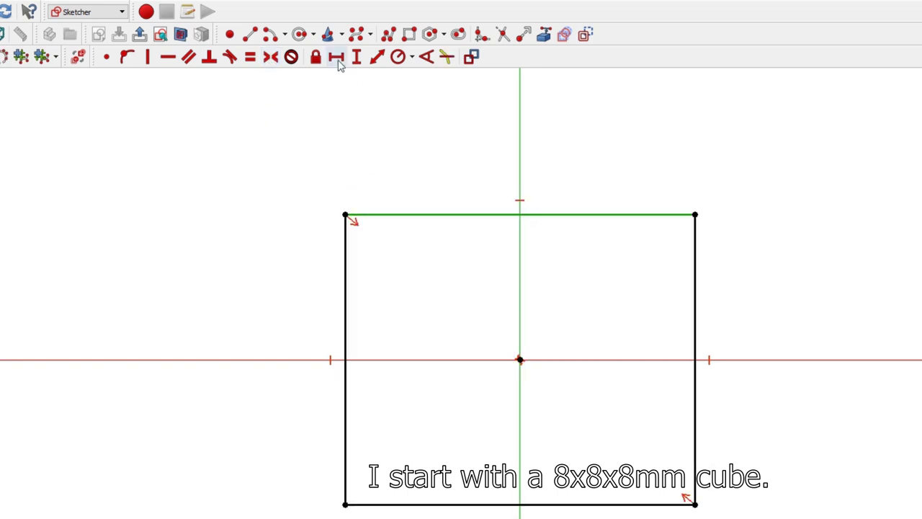
pyautogui.click(337, 59)
pyautogui.press('Return')
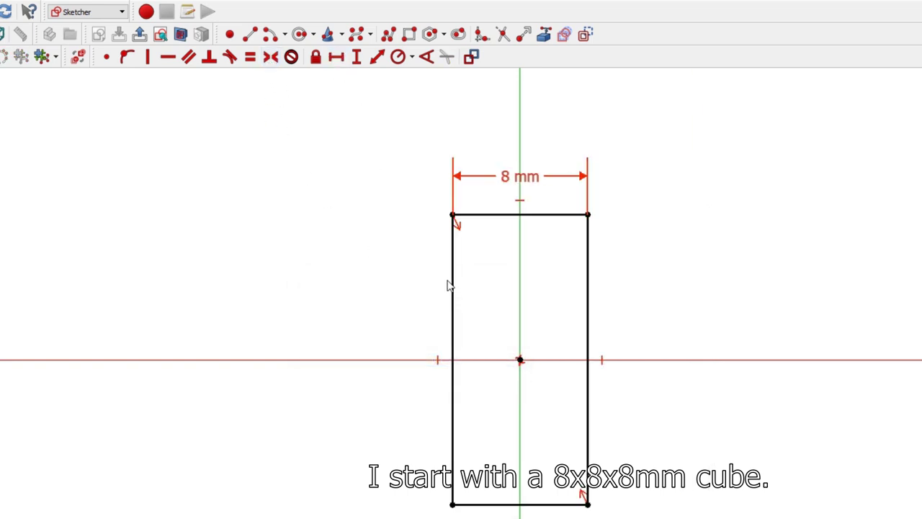
pyautogui.click(453, 278)
pyautogui.click(359, 59)
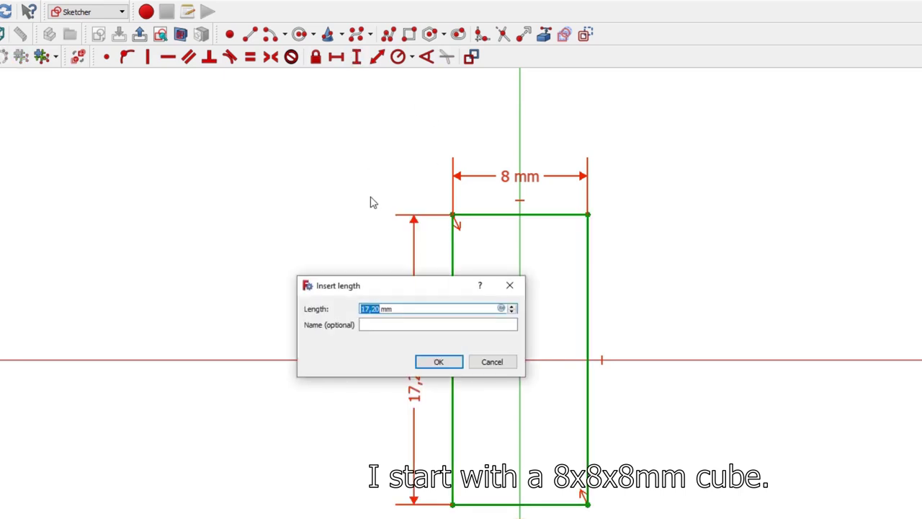
pyautogui.press('Return')
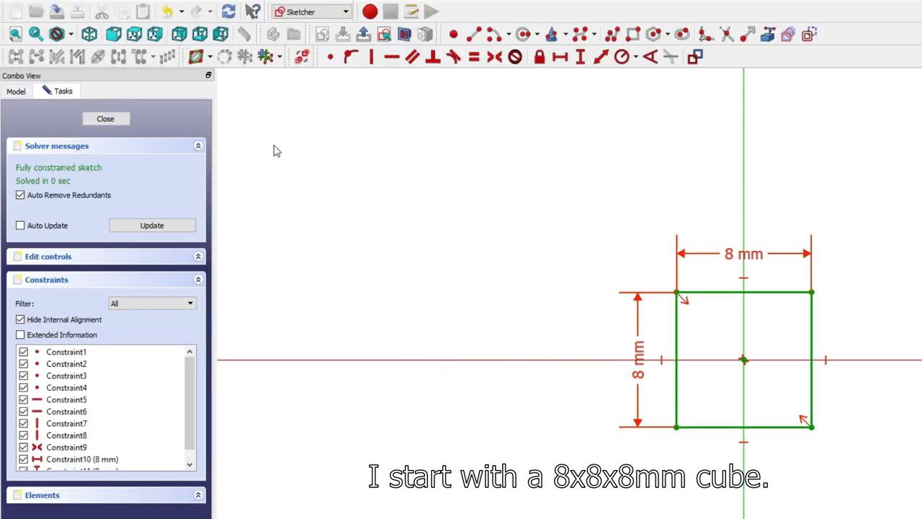
pyautogui.click(118, 118)
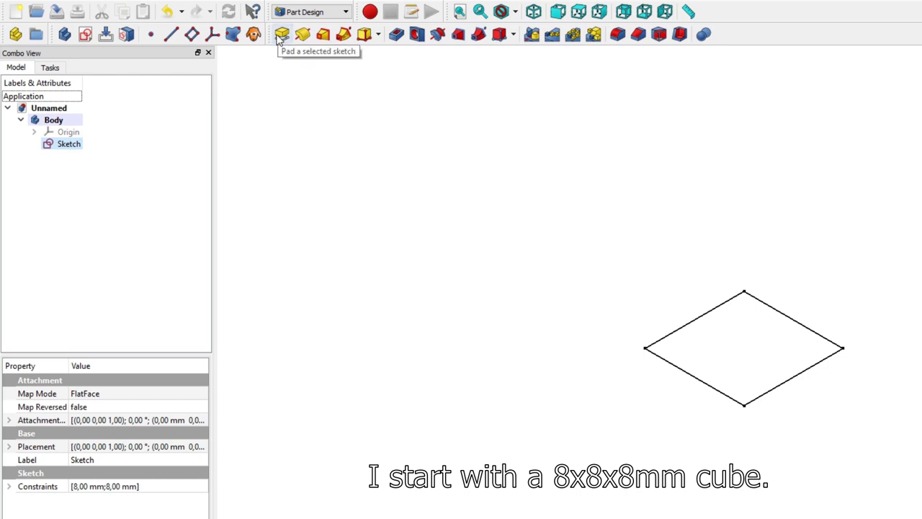
# Pad the square 8 mm into a cube and start a sketch on its top face.
pyautogui.click(281, 36)
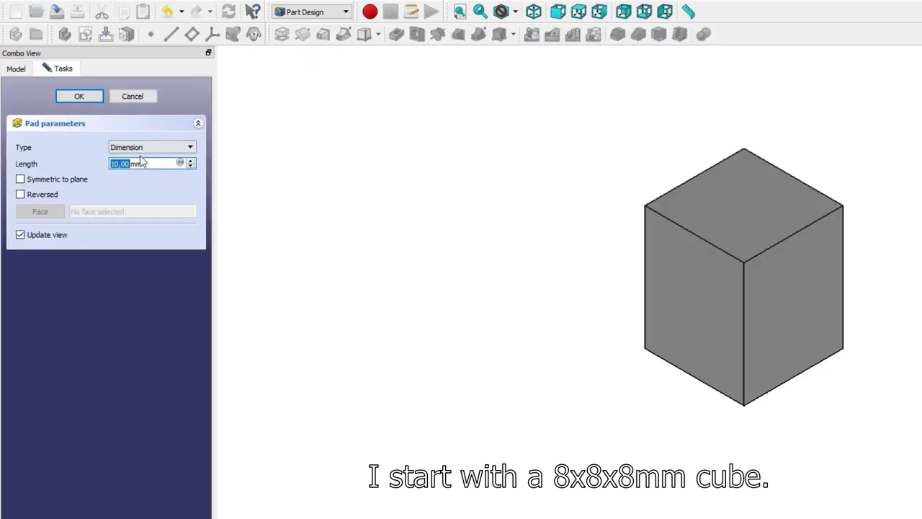
pyautogui.write('8')
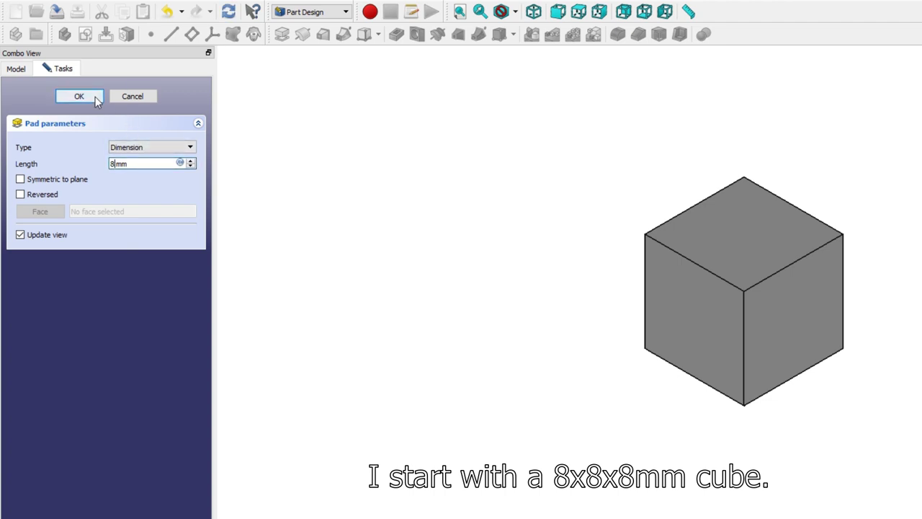
pyautogui.click(95, 97)
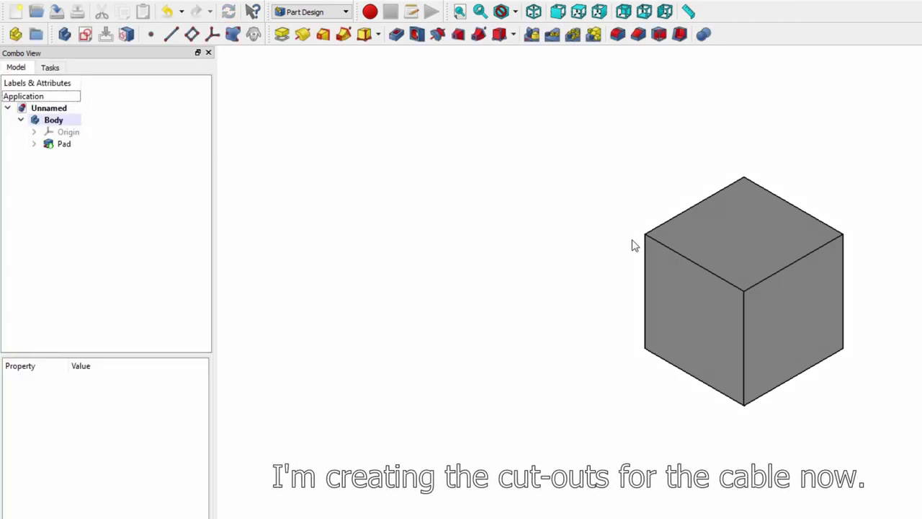
pyautogui.click(690, 241)
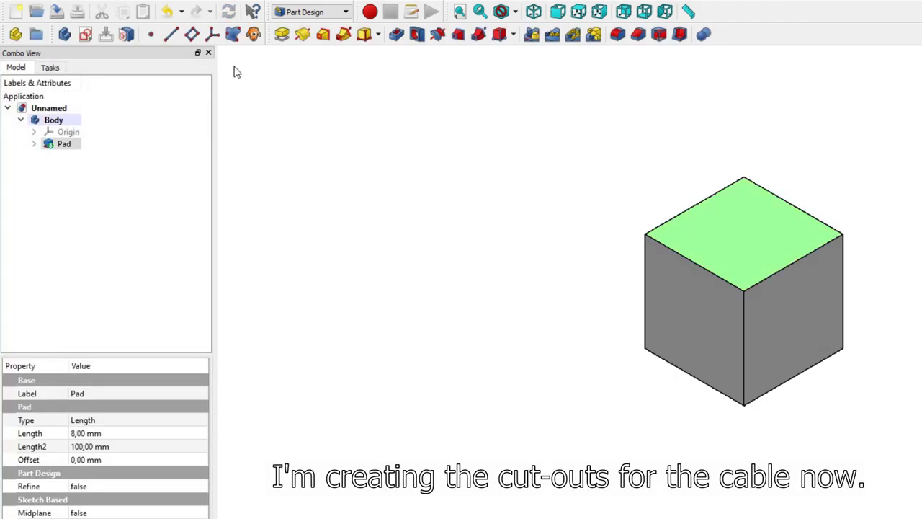
pyautogui.click(85, 35)
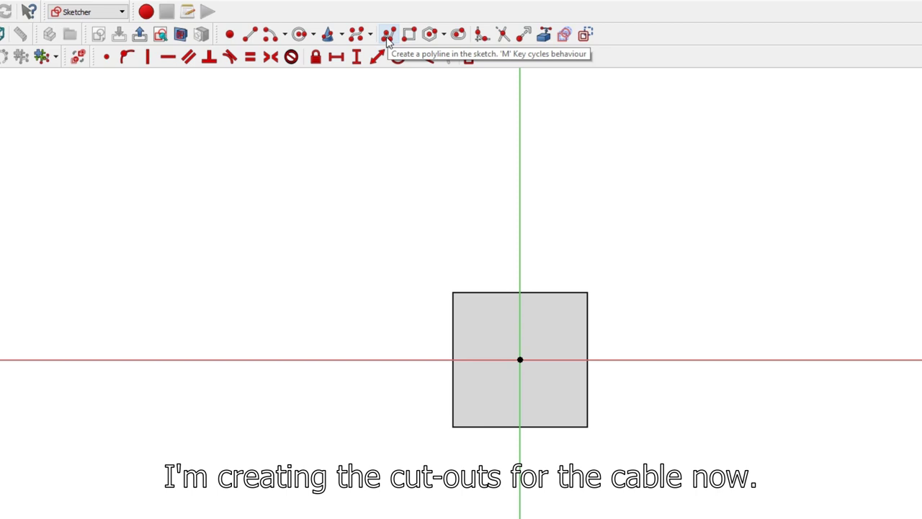
# Draw a closed stepped polyline: a narrow upper slot above a wider lower section.
pyautogui.click(387, 38)
pyautogui.scroll(2, 573, 396)
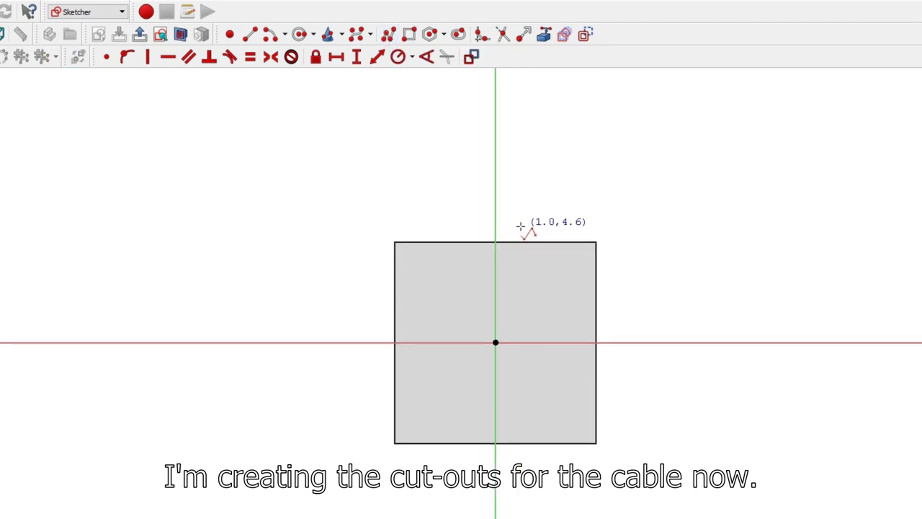
pyautogui.click(522, 226)
pyautogui.click(467, 227)
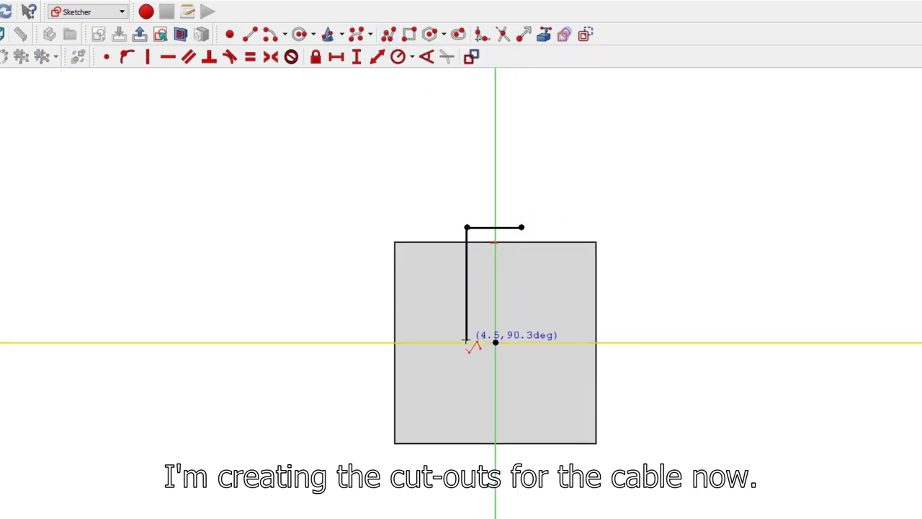
pyautogui.click(467, 342)
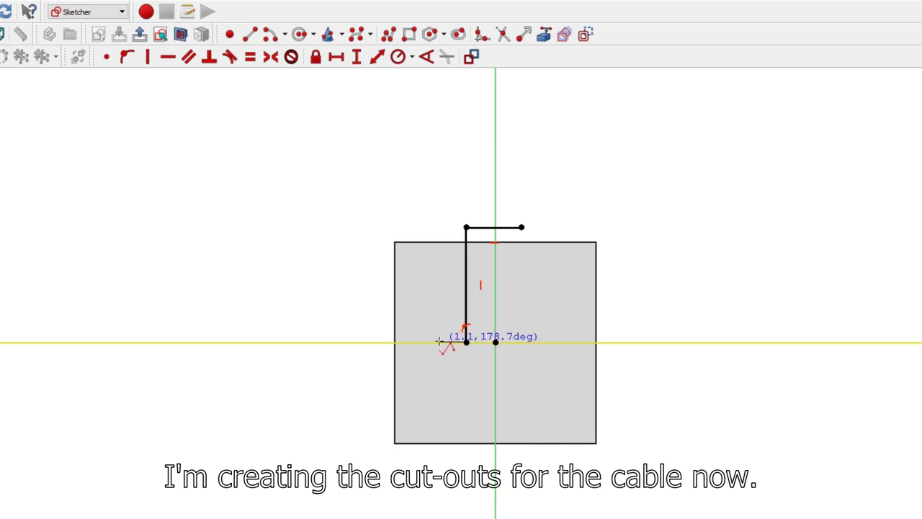
pyautogui.click(439, 342)
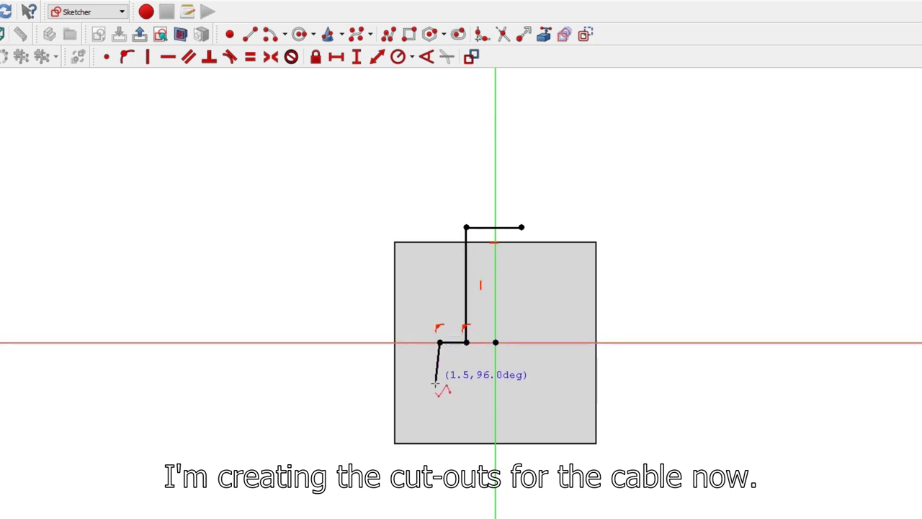
pyautogui.click(440, 460)
pyautogui.click(562, 460)
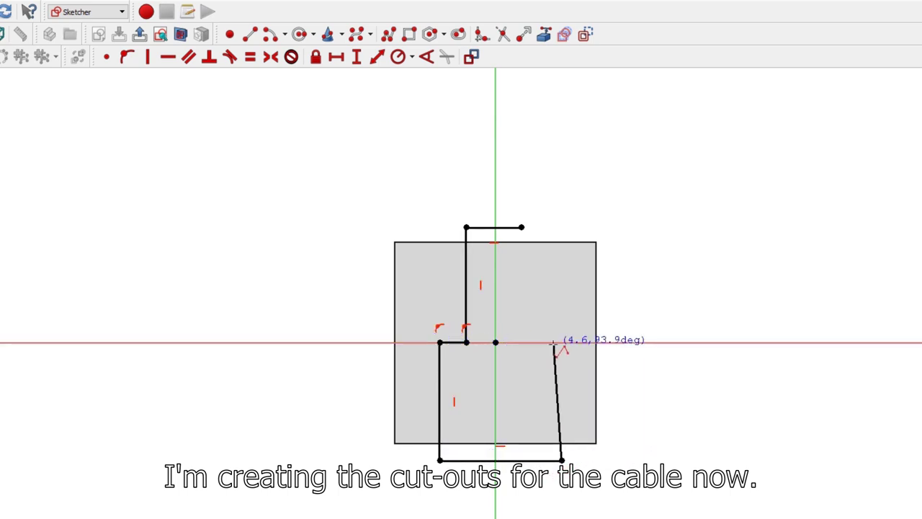
pyautogui.click(561, 343)
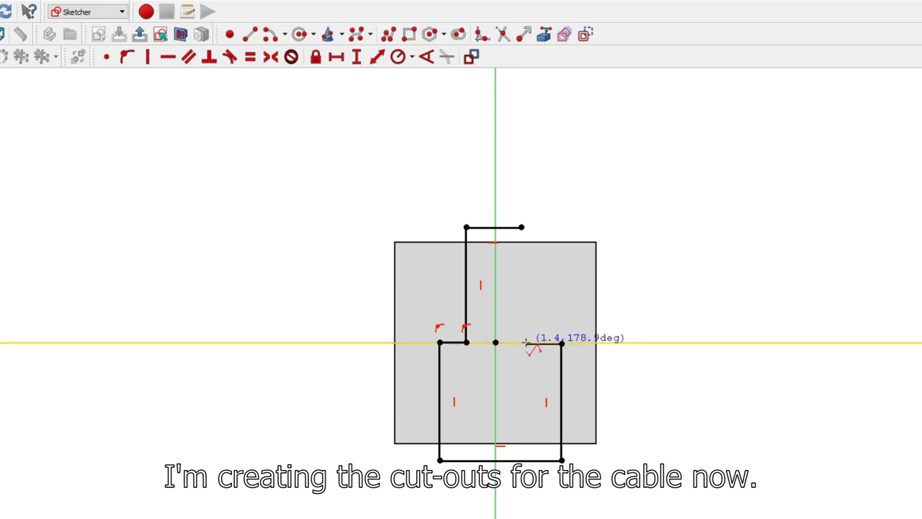
pyautogui.click(527, 342)
pyautogui.click(522, 228)
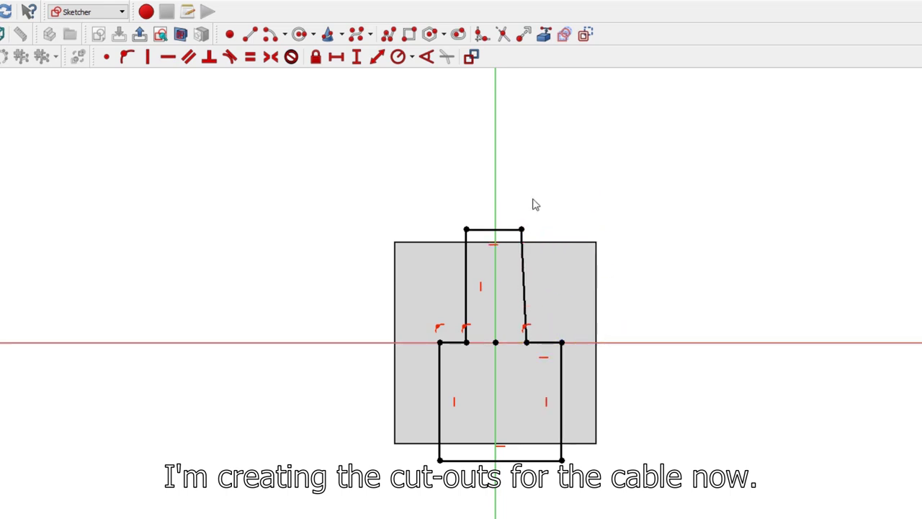
# Make the slot's right edge vertical and its top corners symmetric about the vertical axis.
pyautogui.click(523, 264)
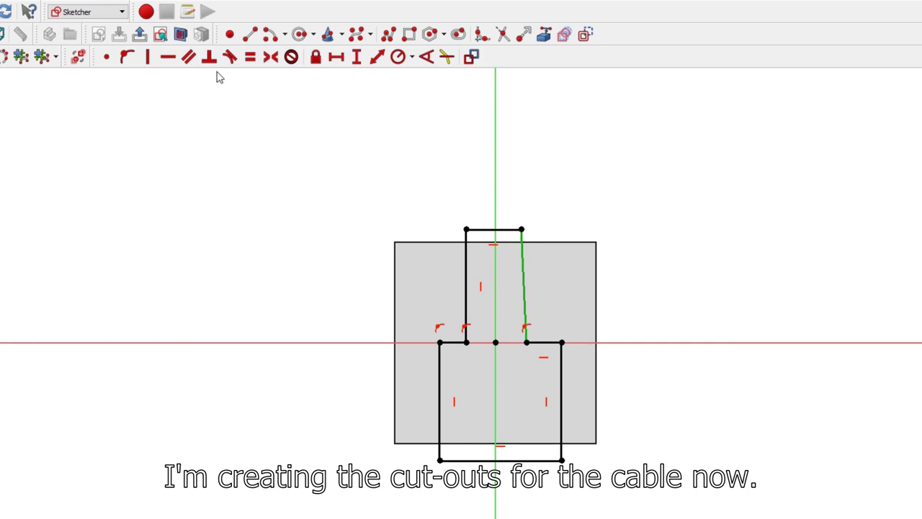
pyautogui.click(147, 57)
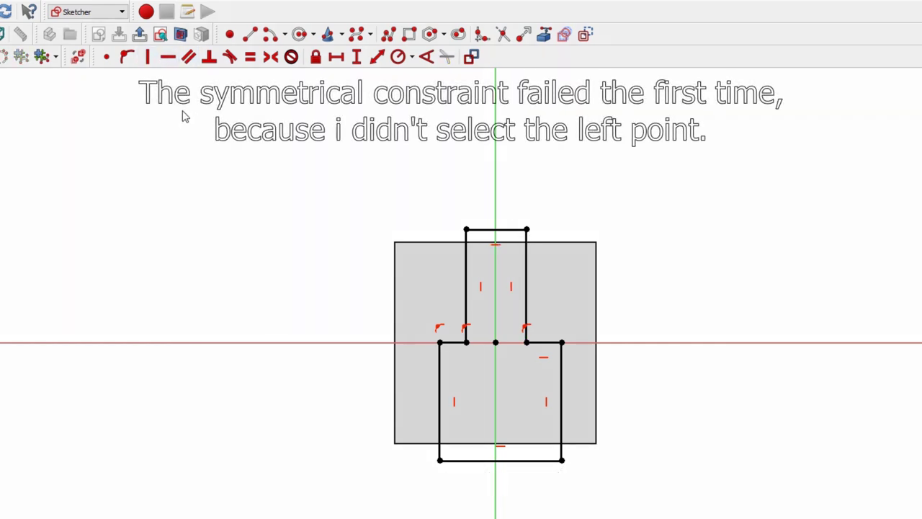
pyautogui.moveTo(466, 230); pyautogui.dragTo(459, 228)
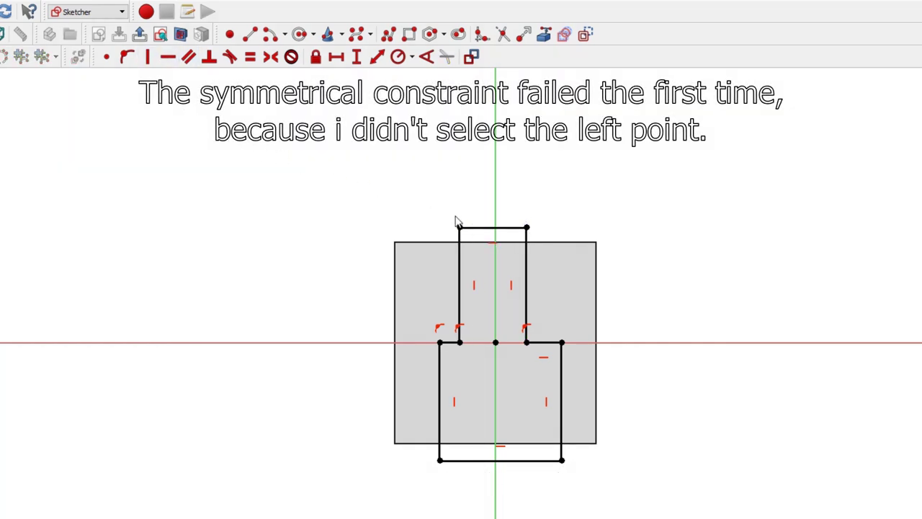
pyautogui.click(527, 228)
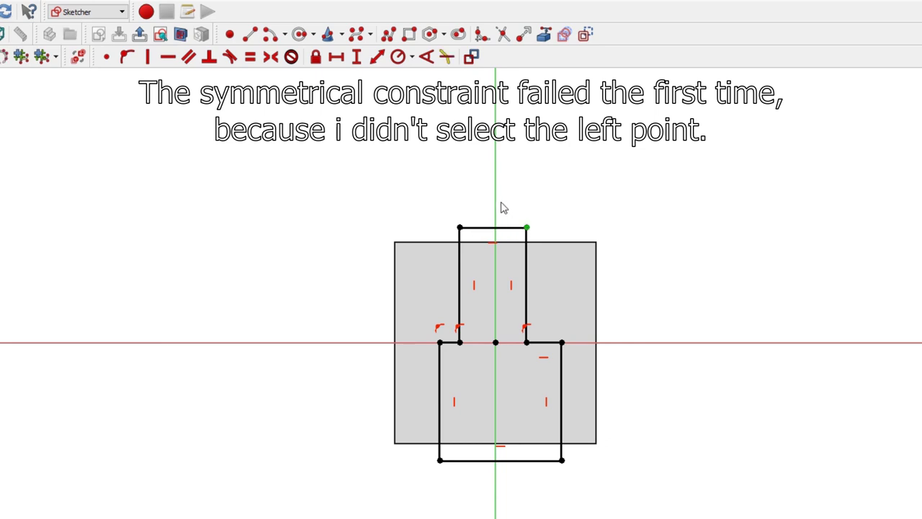
pyautogui.click(270, 57)
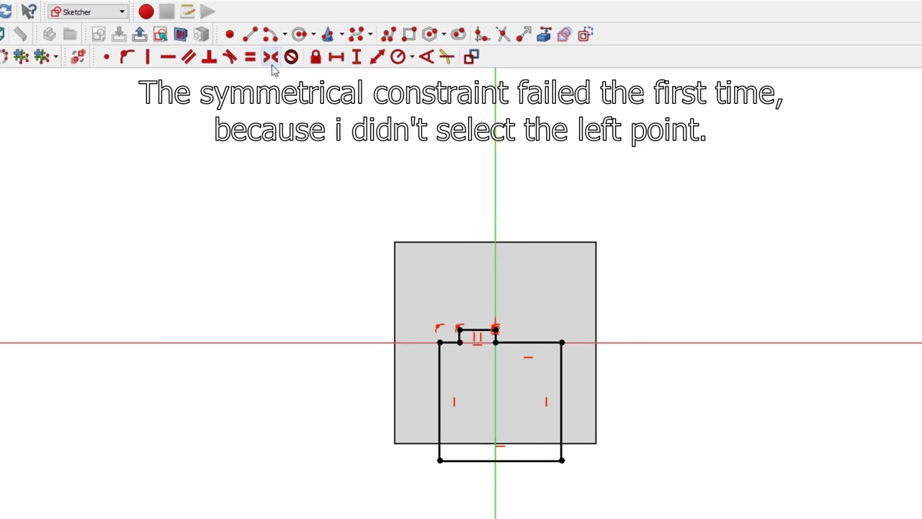
pyautogui.hotkey('ctrl', 'z')
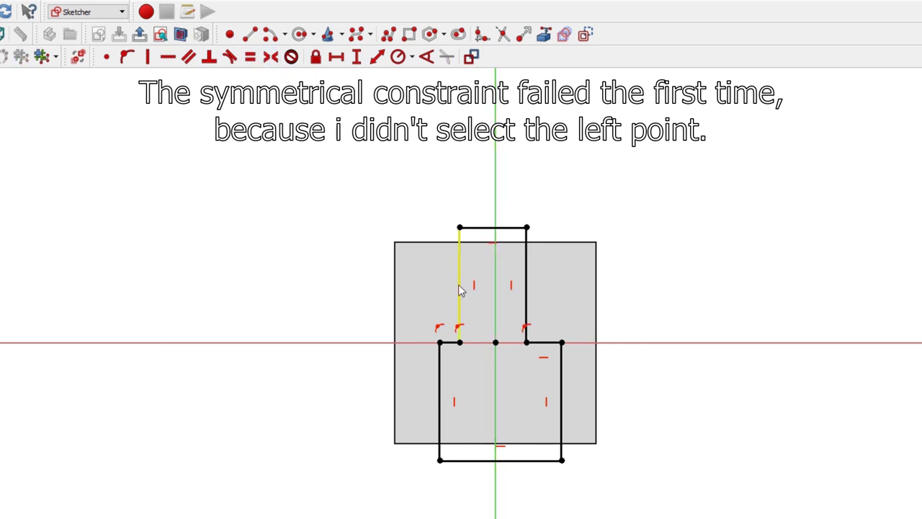
pyautogui.click(460, 227)
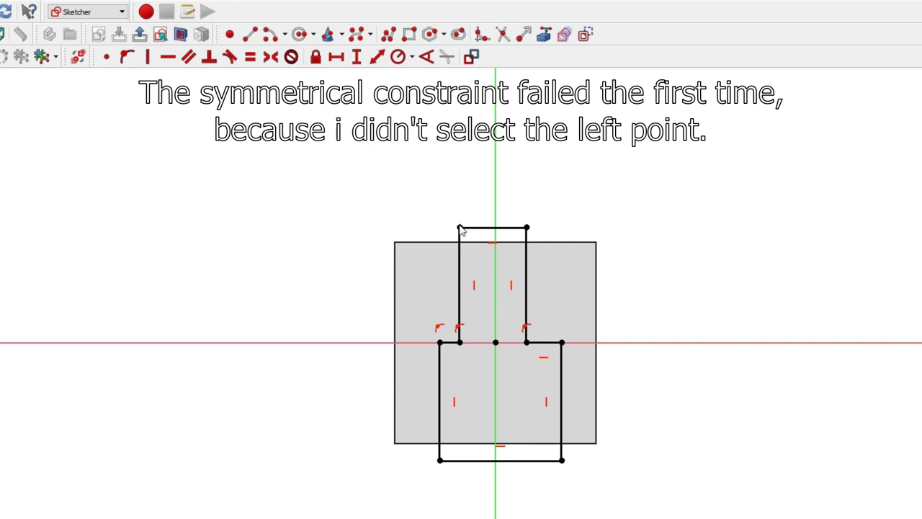
pyautogui.click(527, 228)
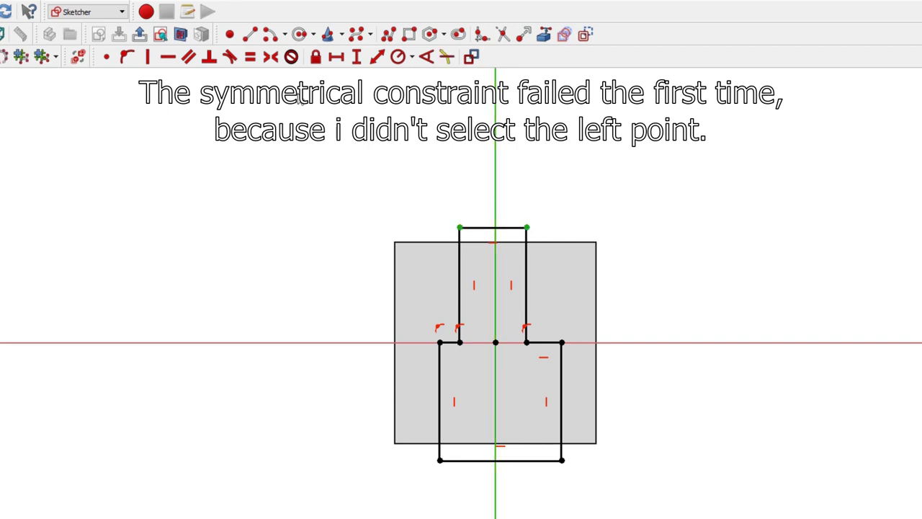
pyautogui.click(271, 57)
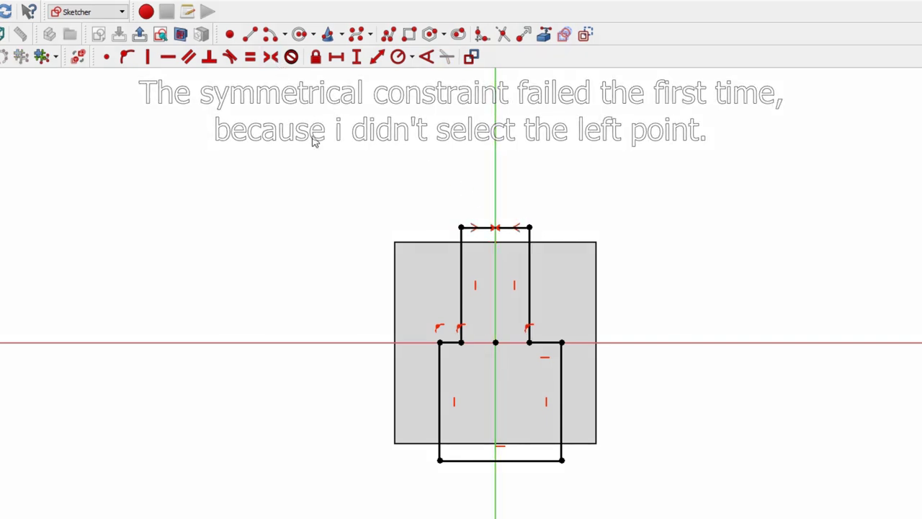
# Make the bottom corners symmetric about the vertical axis and set the top width to 3 mm.
pyautogui.click(439, 460)
pyautogui.click(496, 485)
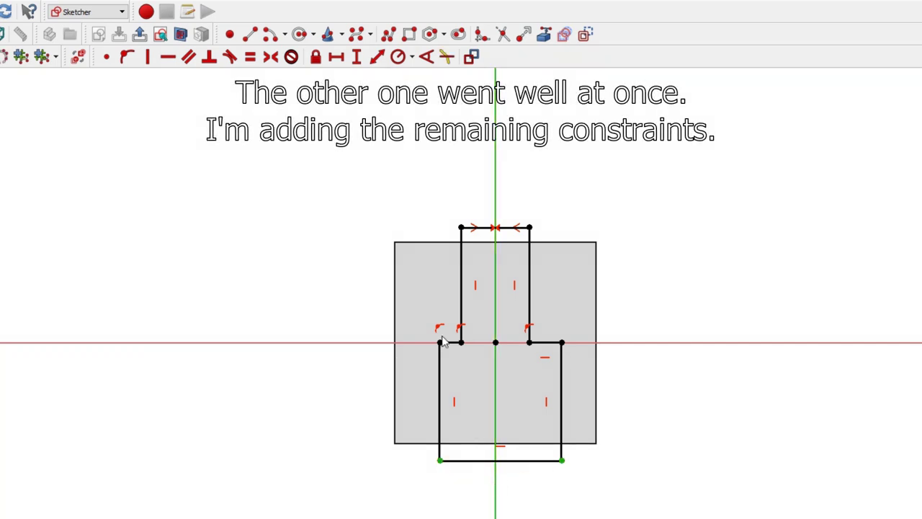
pyautogui.click(271, 58)
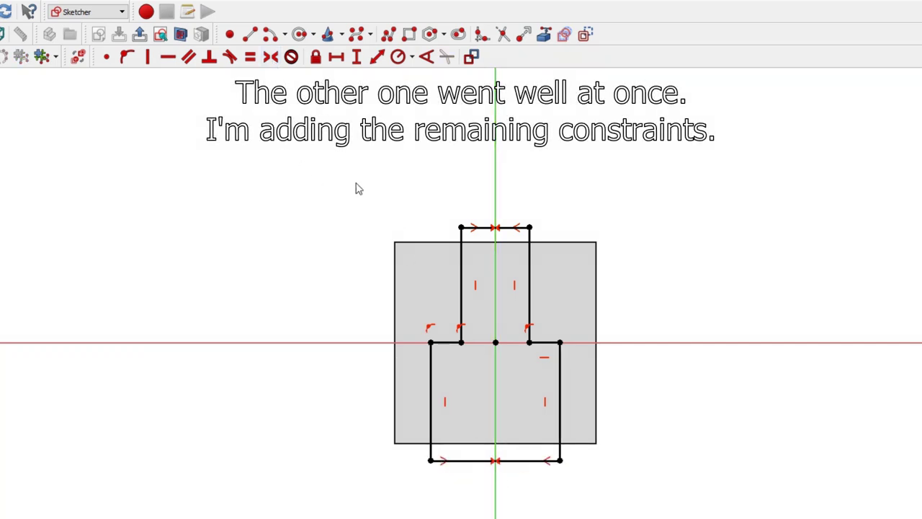
pyautogui.click(484, 229)
pyautogui.click(336, 57)
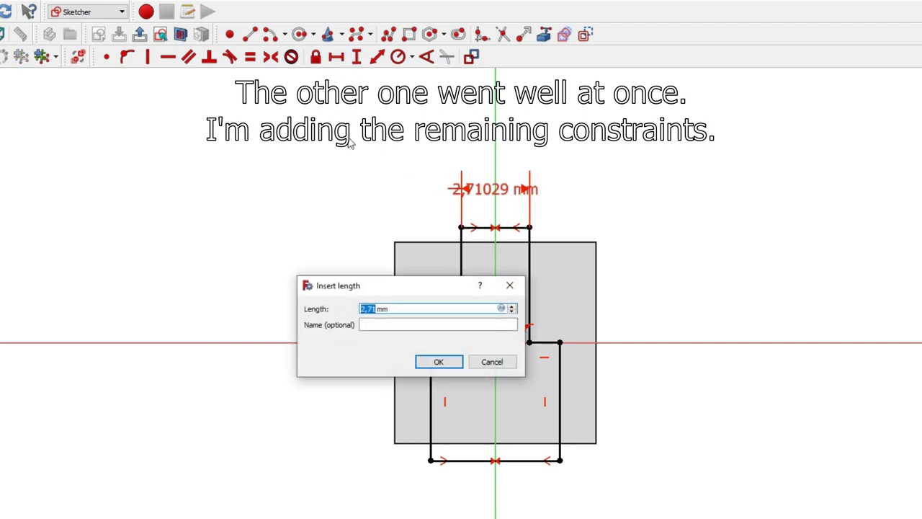
pyautogui.write('3')
pyautogui.press('Return')
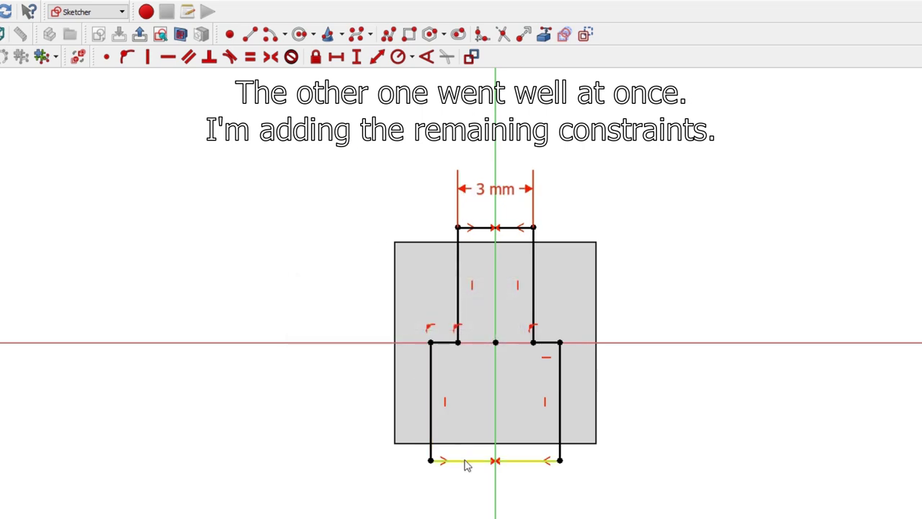
# Set a 4,5 mm bottom width, 5 mm upper height, and equal left vertical lines.
pyautogui.click(464, 461)
pyautogui.click(335, 57)
pyautogui.write('4,5')
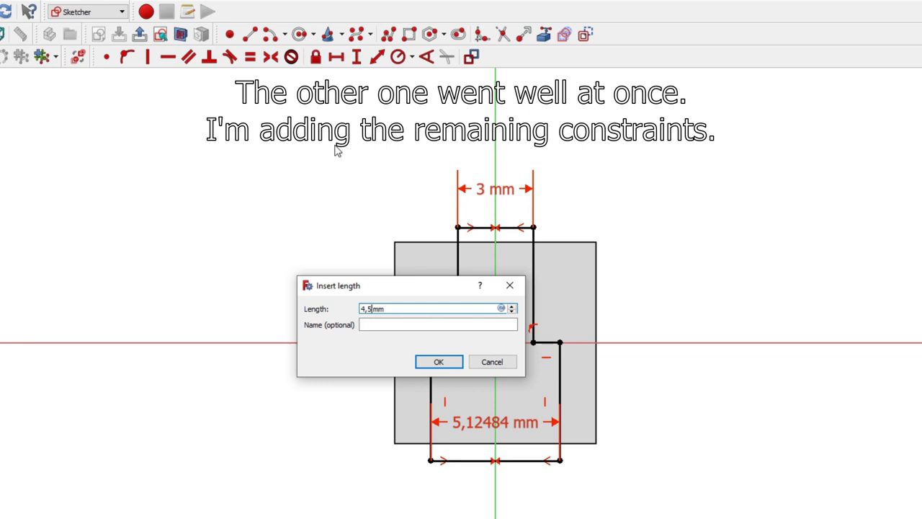
pyautogui.press('Return')
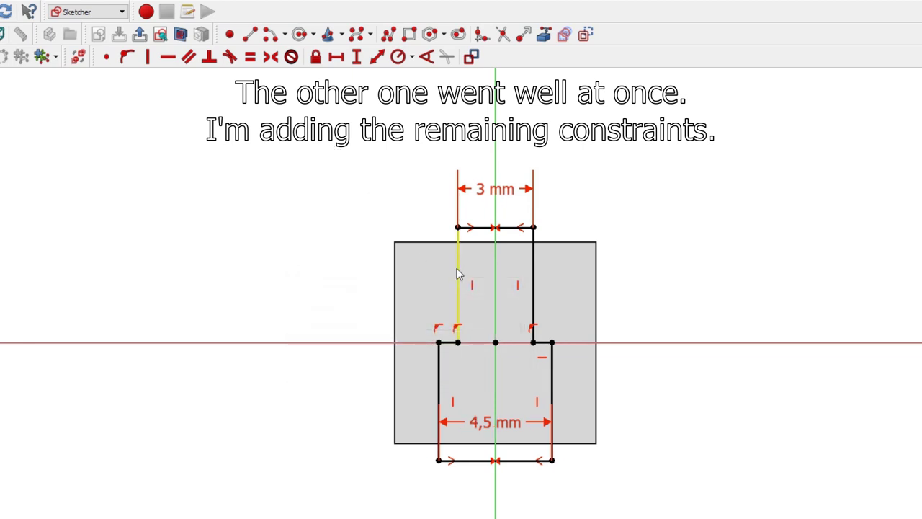
pyautogui.click(458, 272)
pyautogui.click(356, 57)
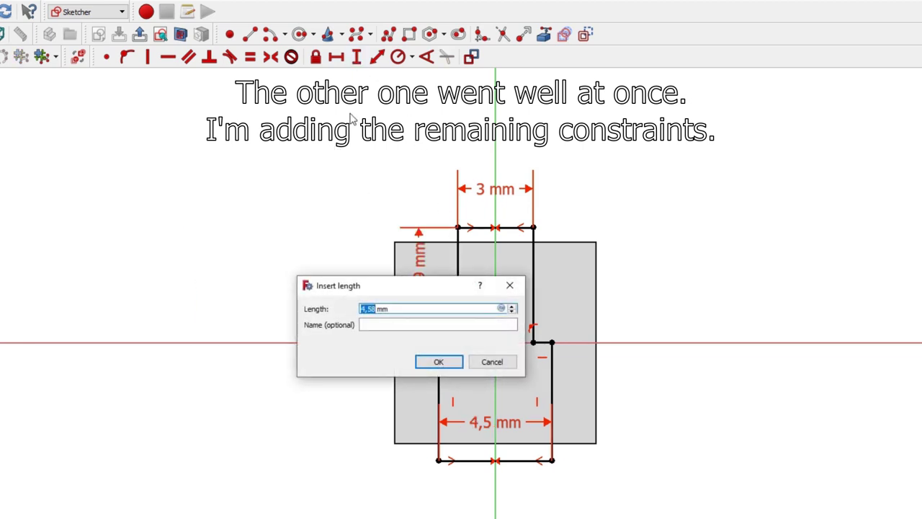
pyautogui.press('Return')
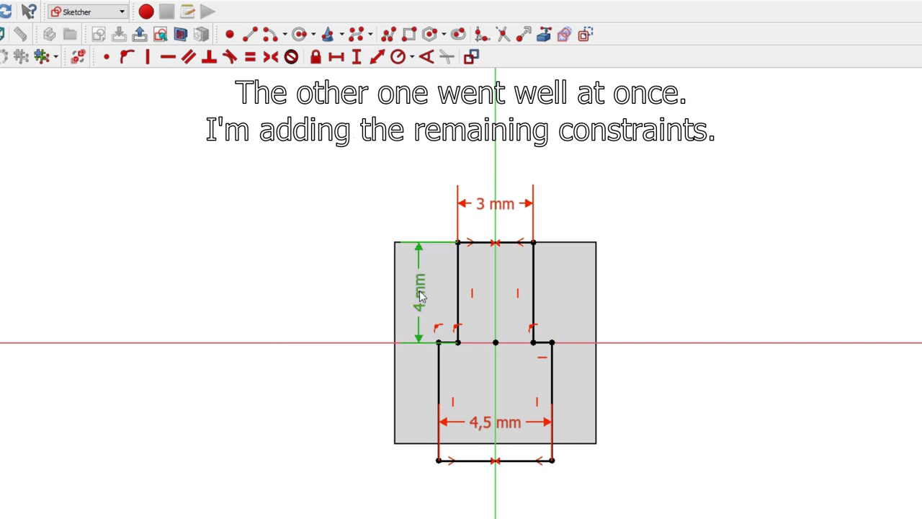
pyautogui.doubleClick(417, 290)
pyautogui.press('Return')
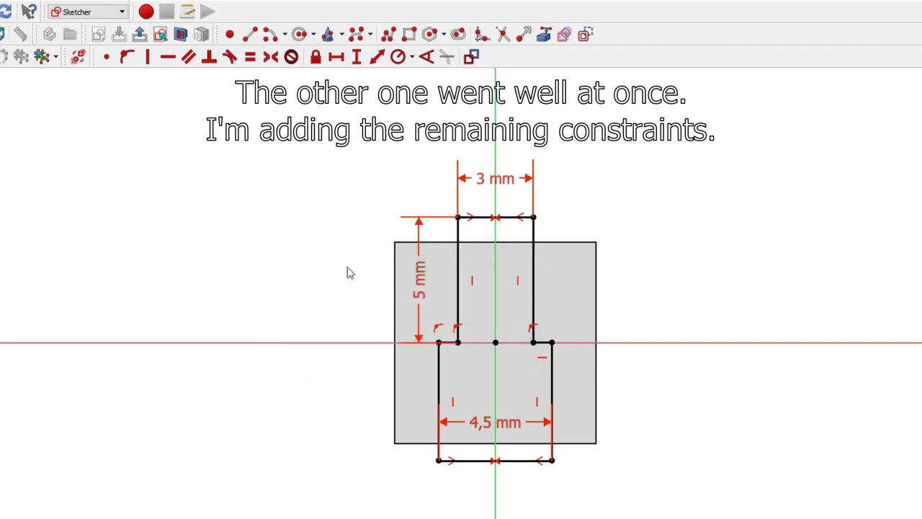
pyautogui.click(438, 377)
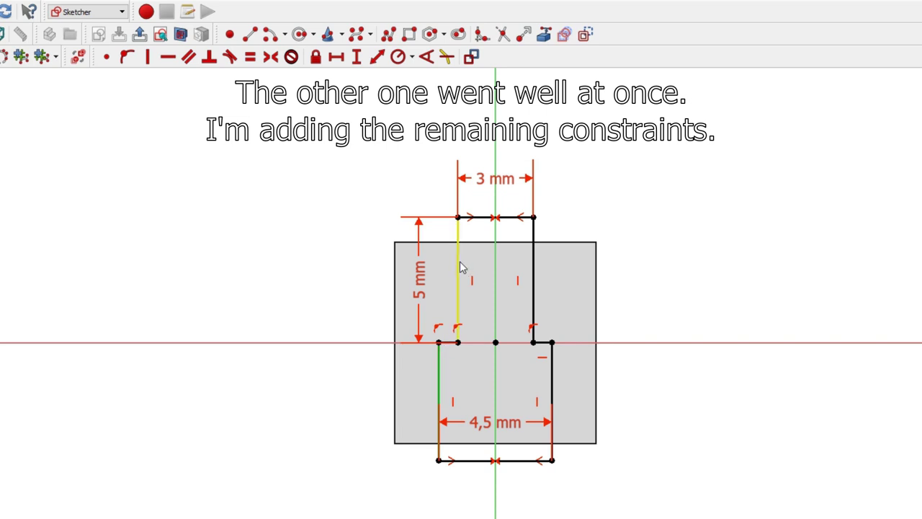
pyautogui.click(250, 57)
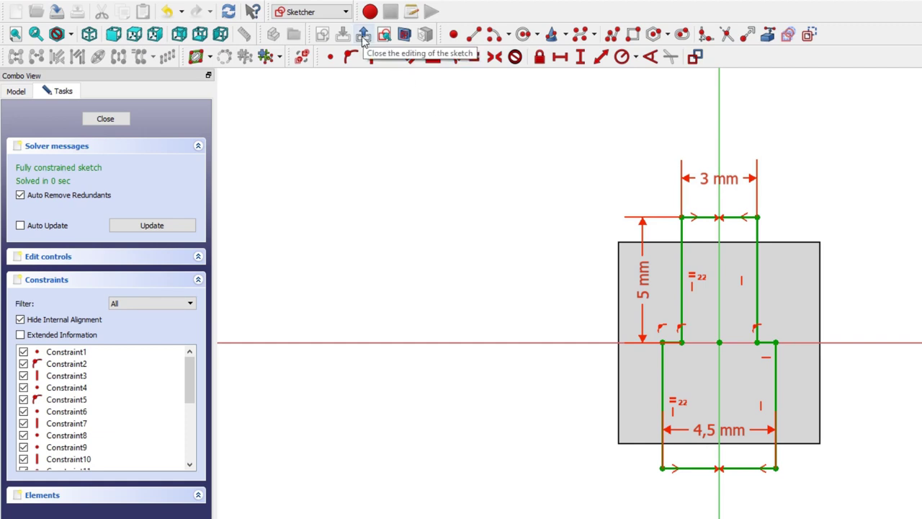
# Close the stepped sketch and pocket it 6 mm deep into the cube.
pyautogui.click(363, 38)
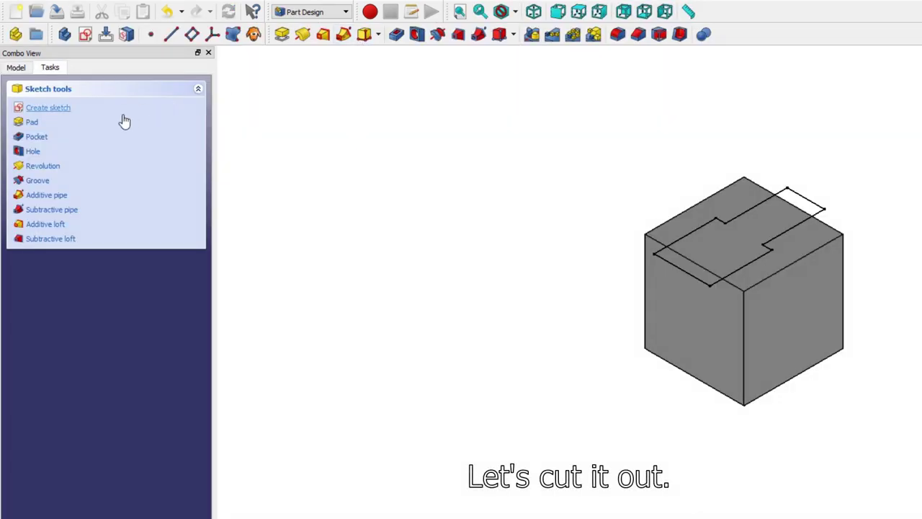
pyautogui.click(37, 136)
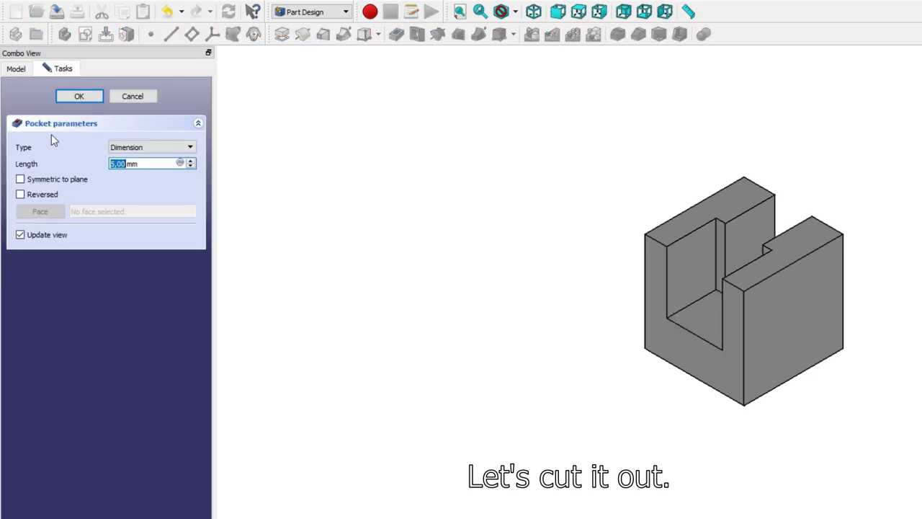
pyautogui.write('6')
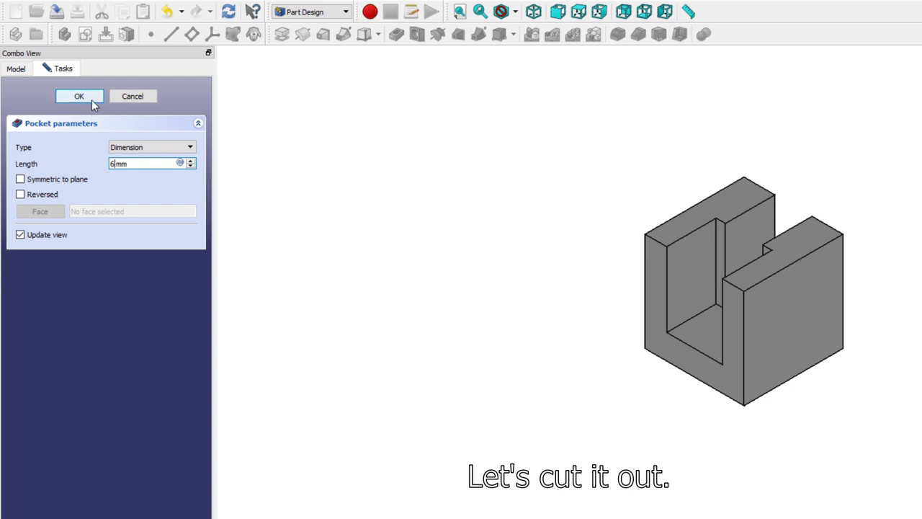
pyautogui.click(91, 103)
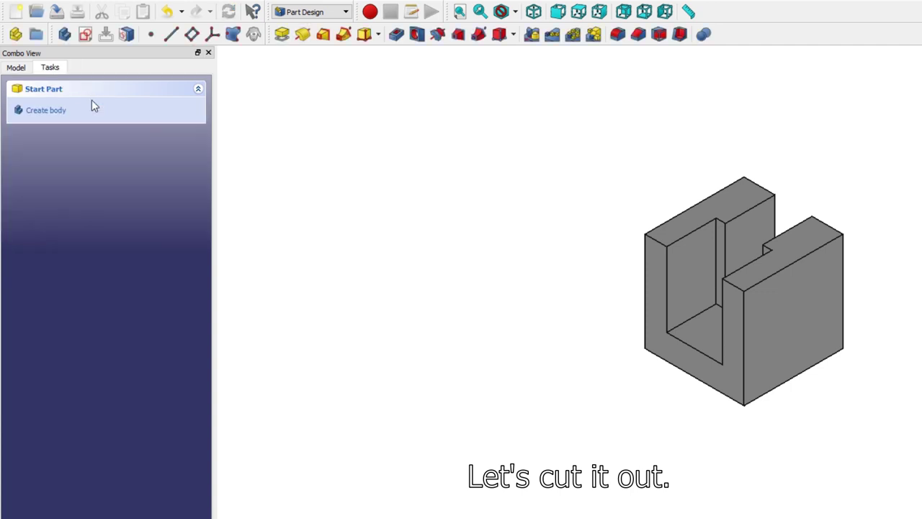
# Orbit the model, switch the view to perspective and show the model tree.
pyautogui.moveTo(644, 437)
pyautogui.mouseDown(button='middle')
pyautogui.moveTo(613, 410)
pyautogui.moveTo(684, 399)
pyautogui.moveTo(716, 381)
pyautogui.mouseUp(button='middle')
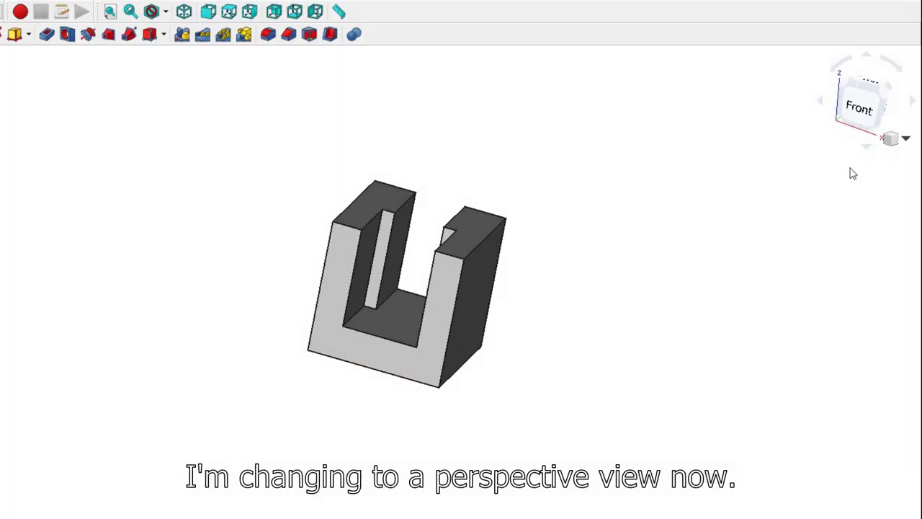
pyautogui.click(906, 137)
pyautogui.click(893, 163)
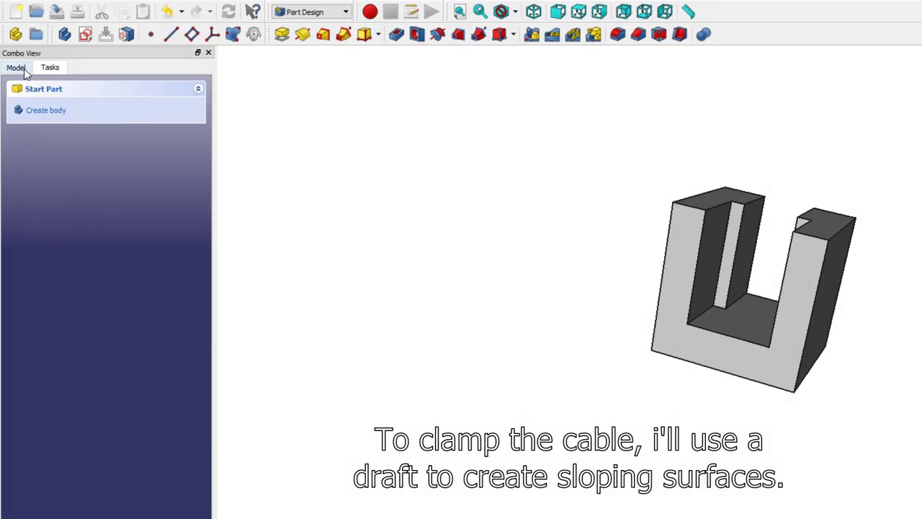
pyautogui.click(17, 68)
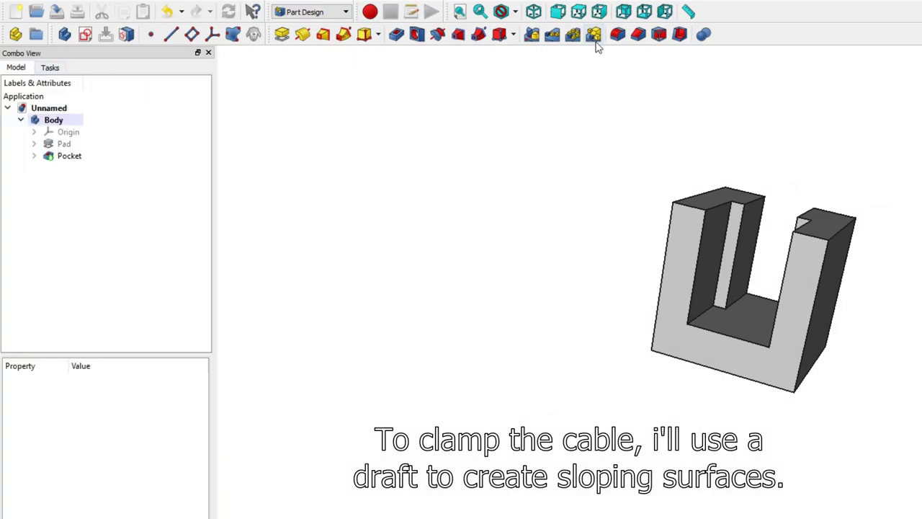
# Dismiss the Draft wrong-selection warning and select the pocket's floor face.
pyautogui.click(657, 35)
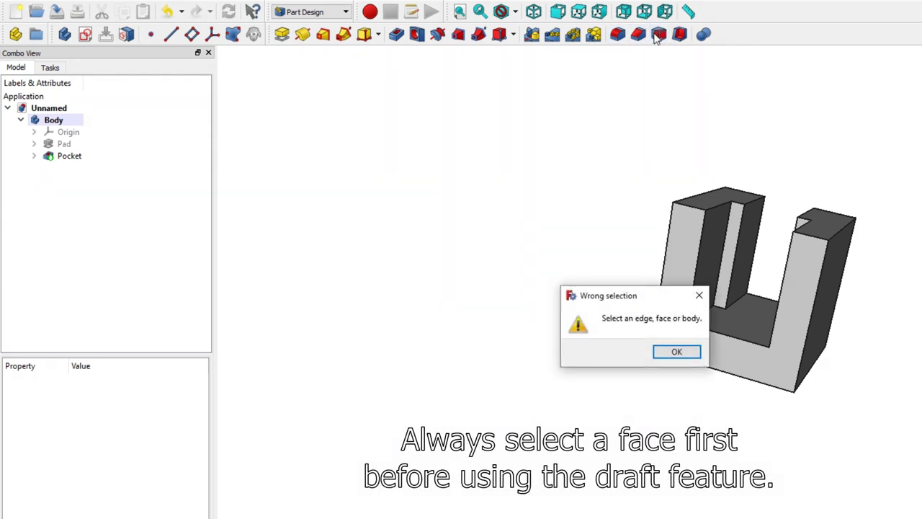
pyautogui.click(672, 358)
pyautogui.click(728, 329)
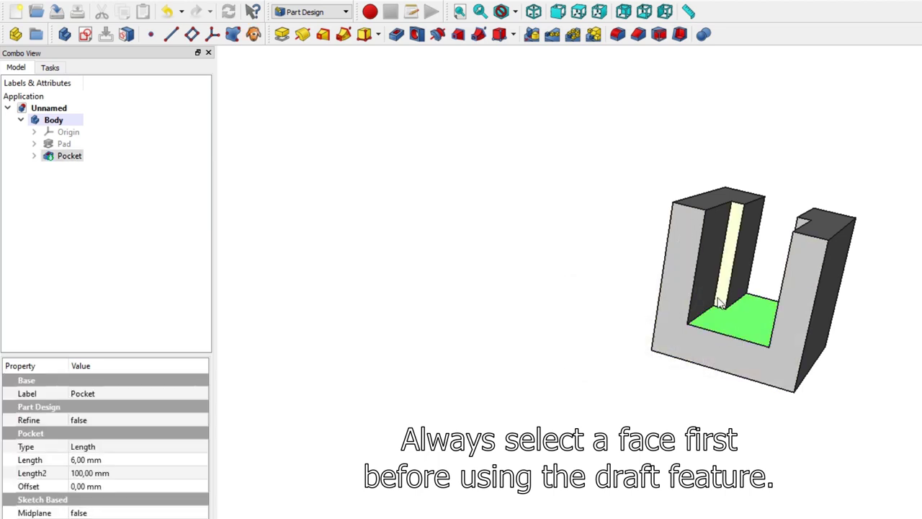
# Start a 5° draft with the pocket floor as the neutral plane.
pyautogui.click(658, 41)
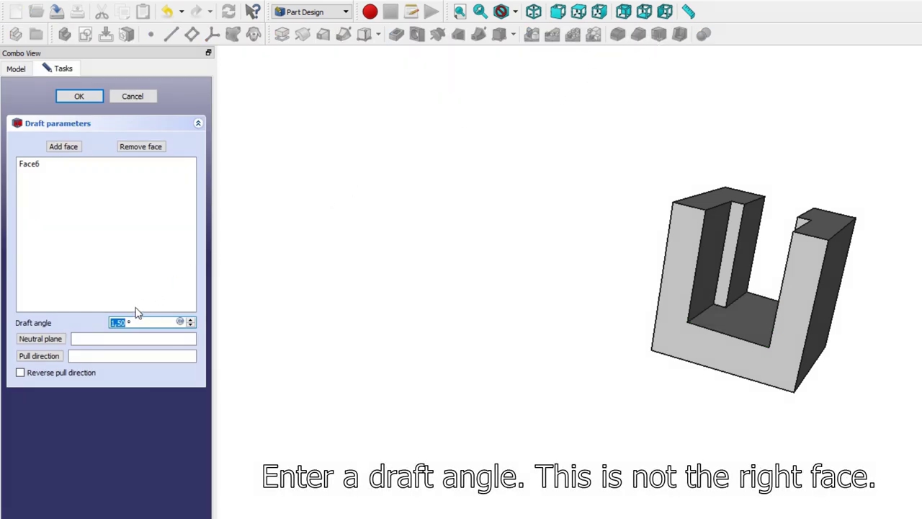
pyautogui.write('5')
pyautogui.moveTo(677, 385); pyautogui.dragTo(809, 377, button='middle')
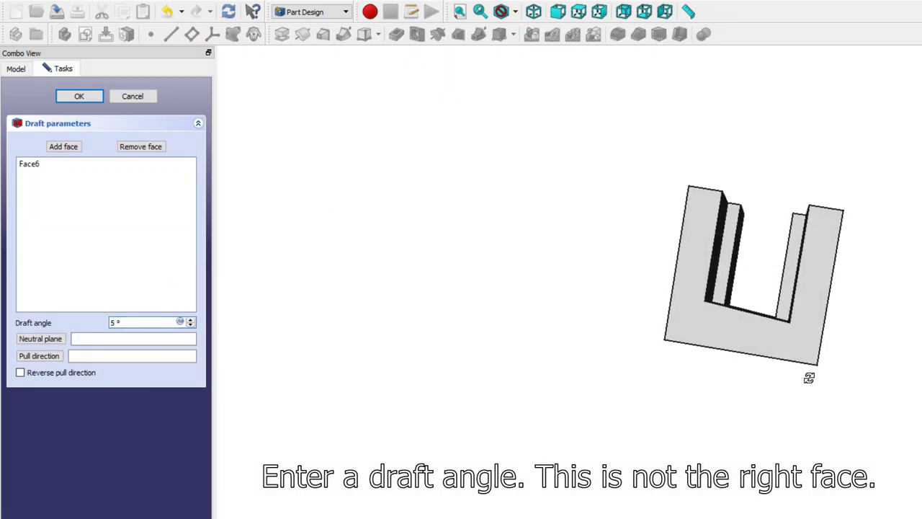
pyautogui.moveTo(885, 270); pyautogui.dragTo(907, 228, button='middle')
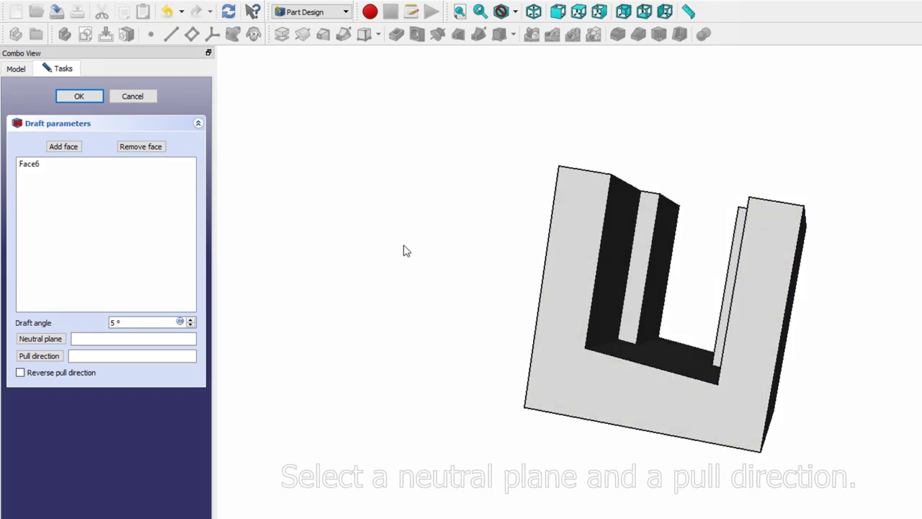
pyautogui.click(58, 344)
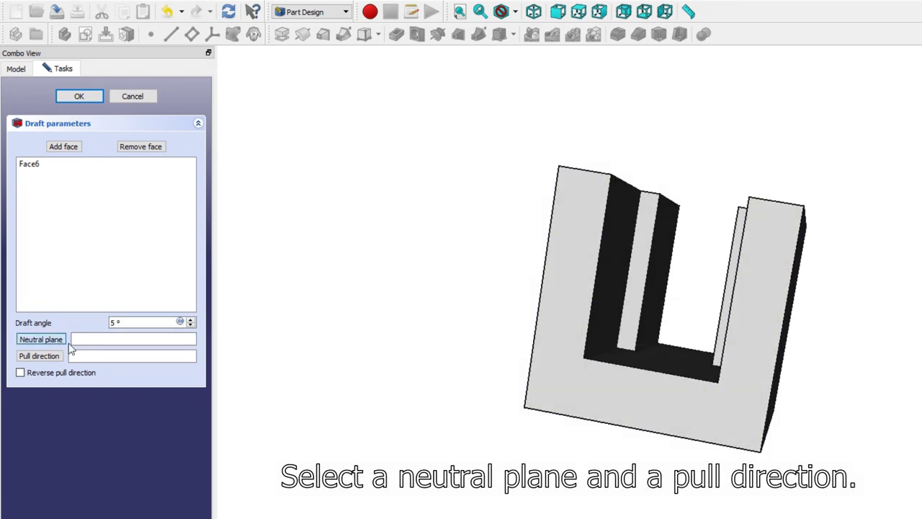
pyautogui.click(681, 370)
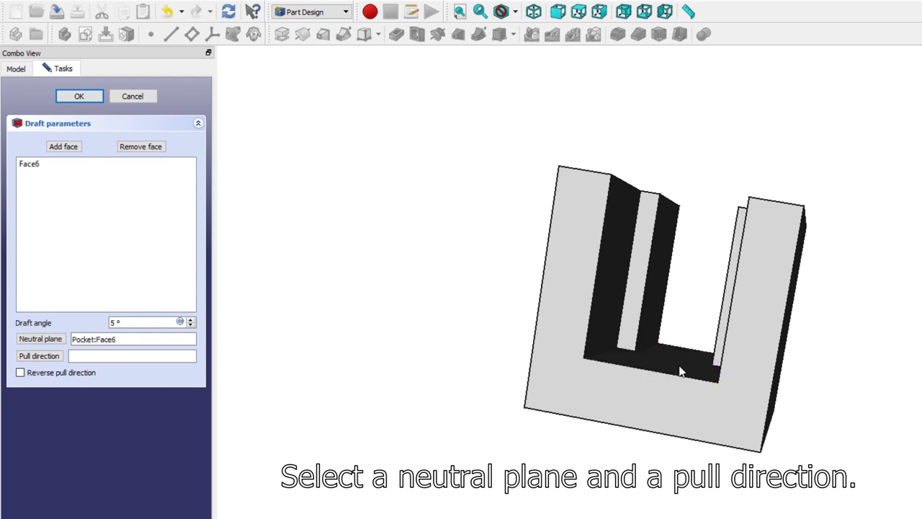
# Set the slot's vertical edge Edge33 as pull direction and remove Face6 from the face list.
pyautogui.click(40, 356)
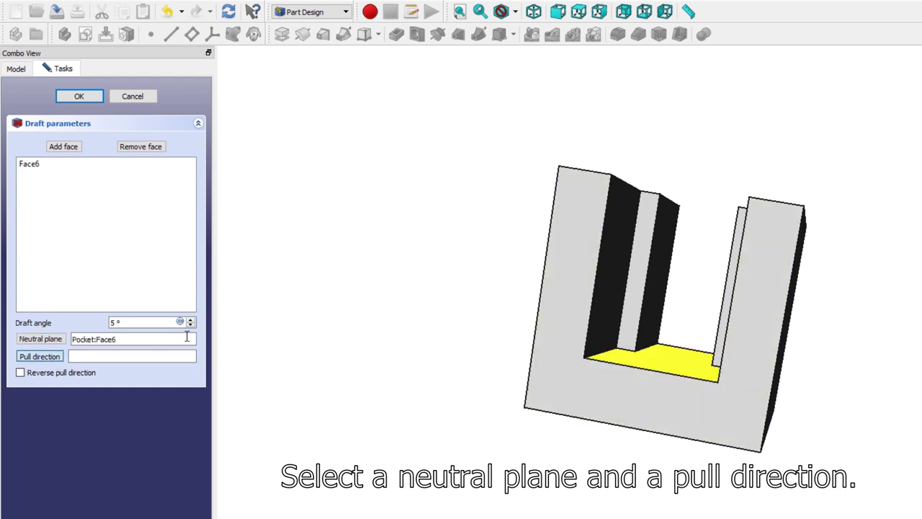
pyautogui.click(592, 309)
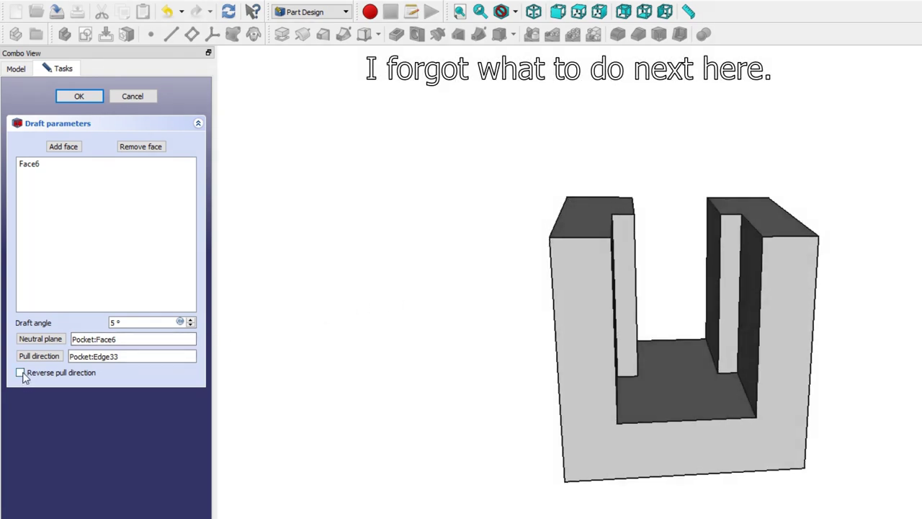
pyautogui.click(22, 375)
pyautogui.click(32, 163)
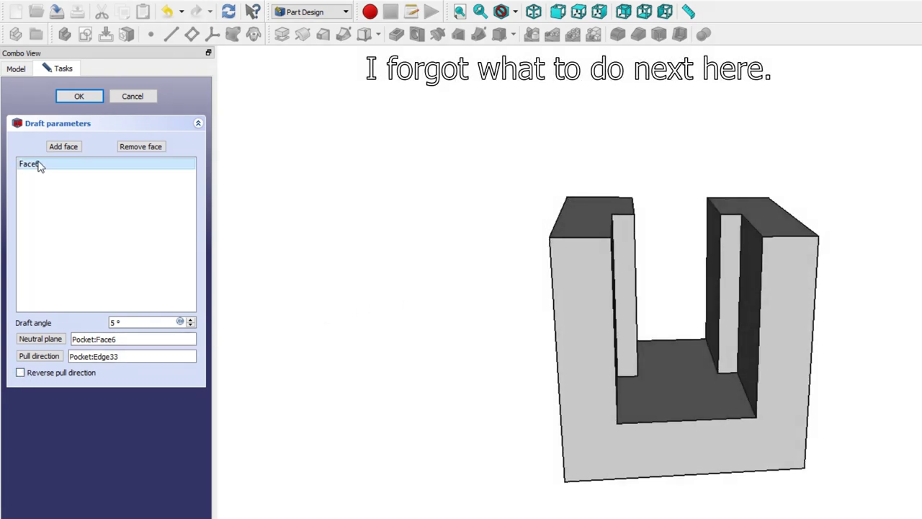
pyautogui.click(605, 230)
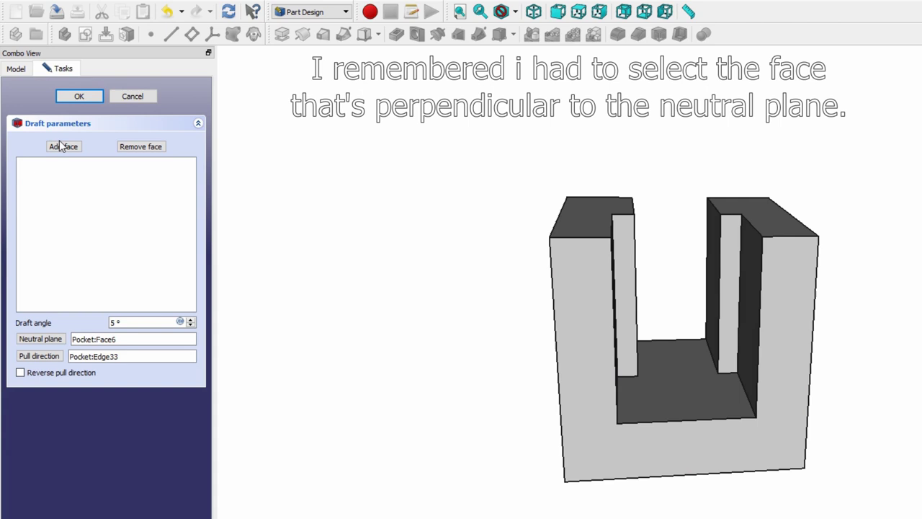
# Add the four channel wall faces Face12, Face13, Face7 and Face5 to the draft.
pyautogui.click(63, 147)
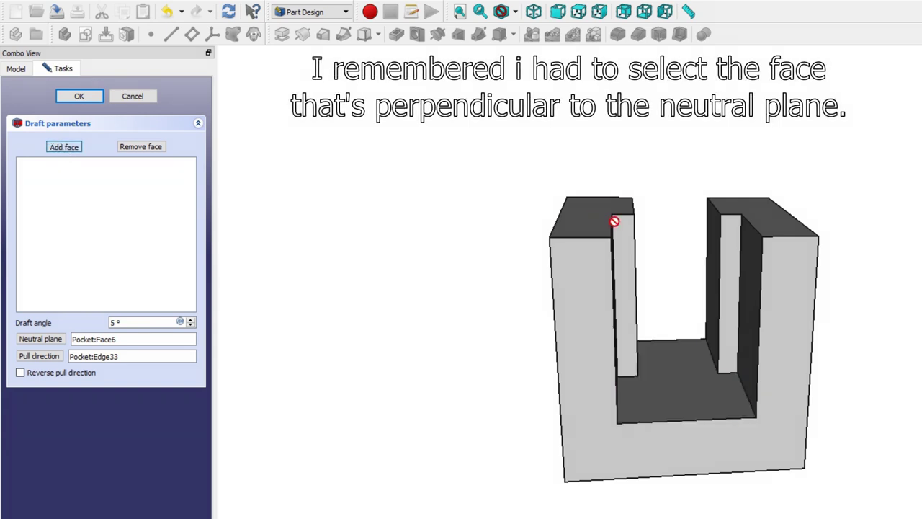
pyautogui.click(746, 335)
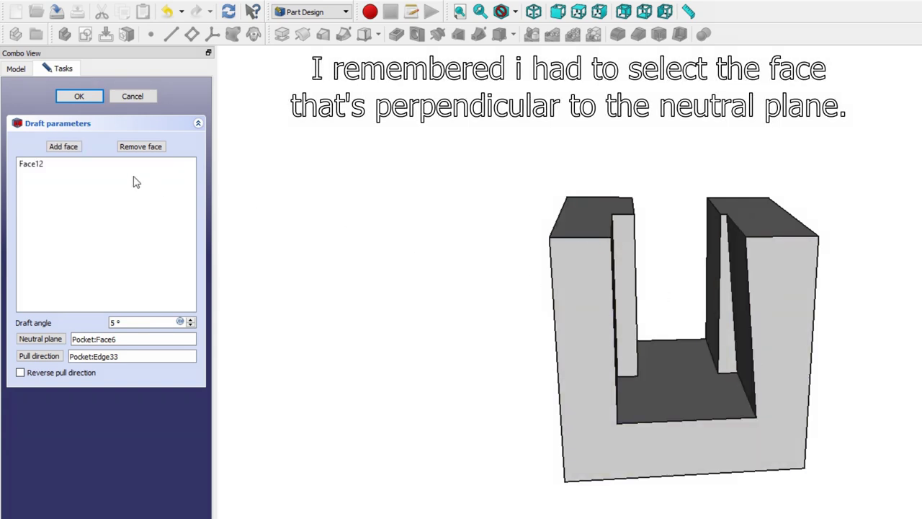
pyautogui.click(64, 146)
pyautogui.click(553, 305)
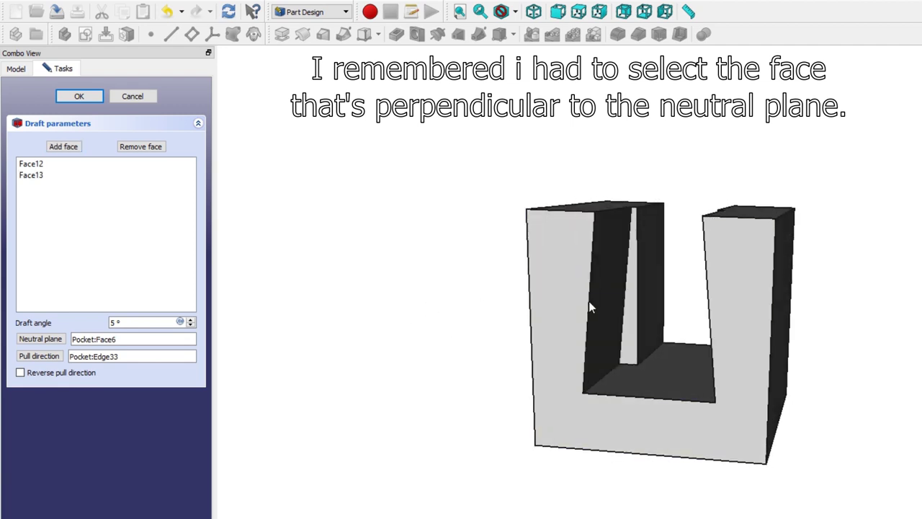
pyautogui.click(63, 147)
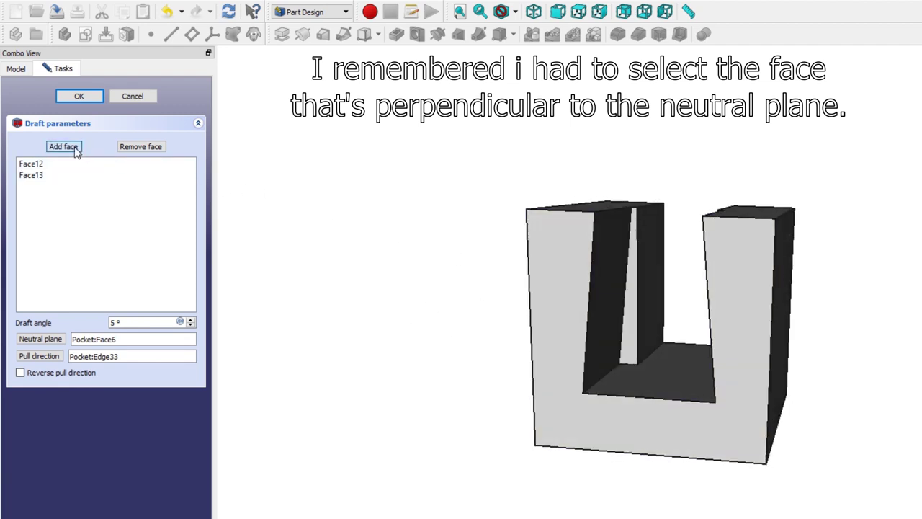
pyautogui.click(651, 281)
pyautogui.click(81, 148)
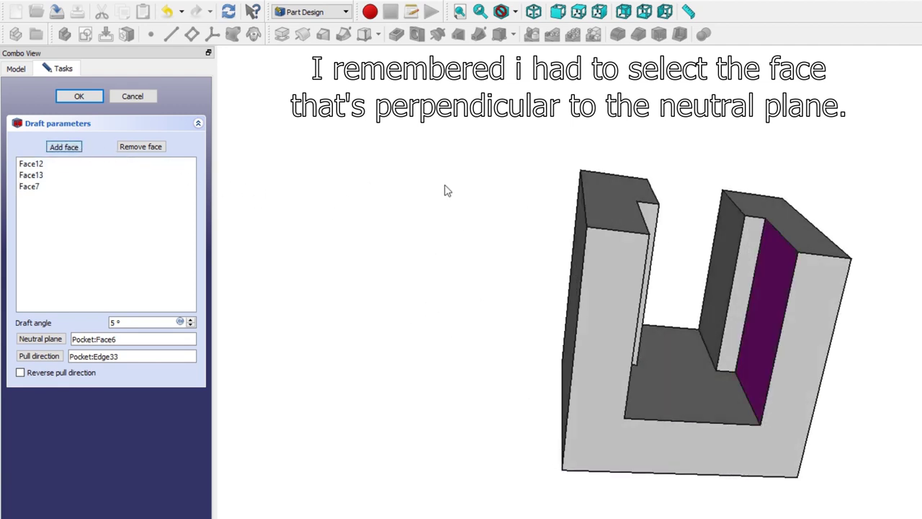
pyautogui.click(726, 245)
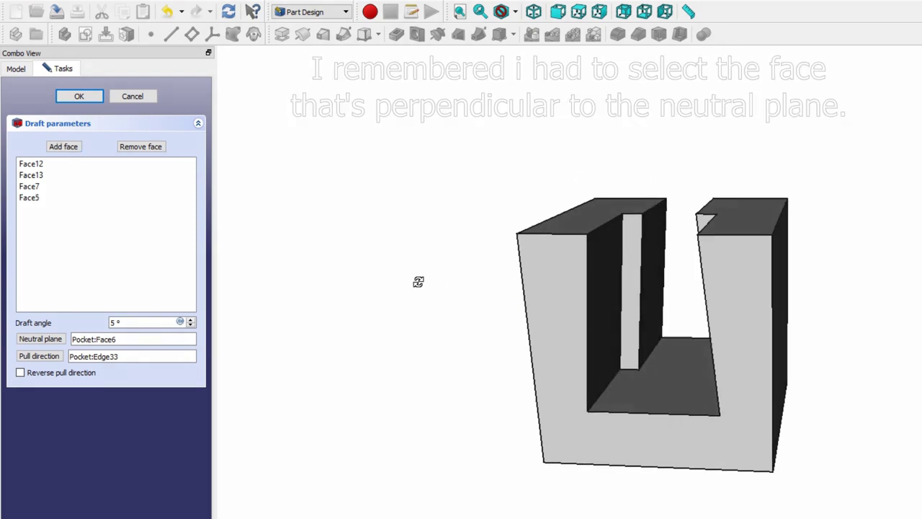
# Keep the original pull direction and create the 5° Draft feature.
pyautogui.click(21, 374)
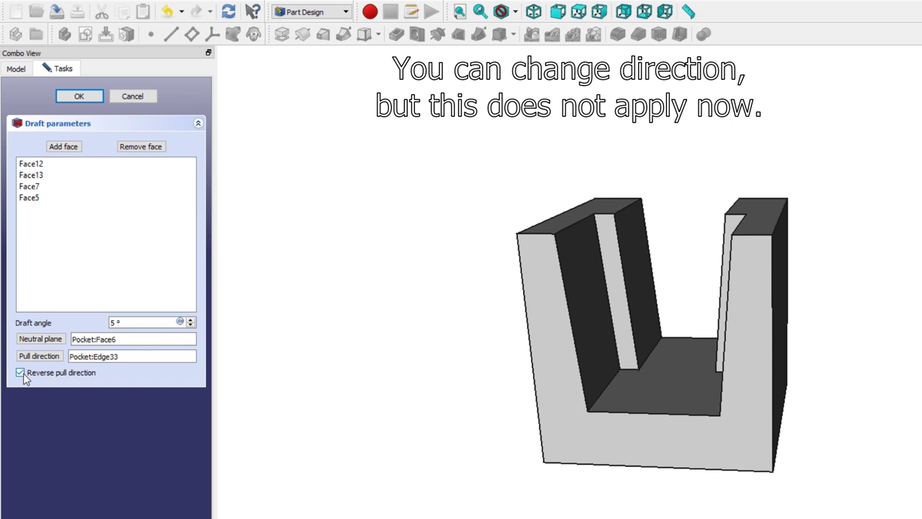
pyautogui.click(23, 376)
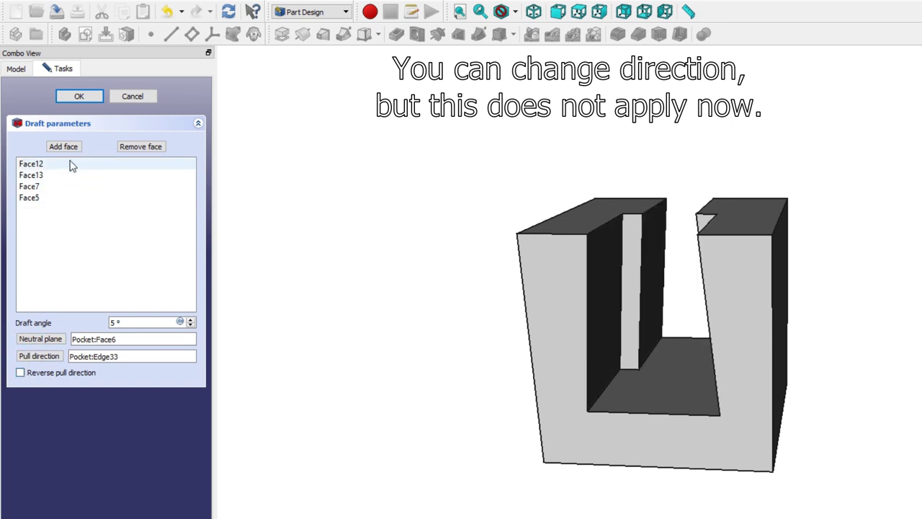
pyautogui.click(80, 97)
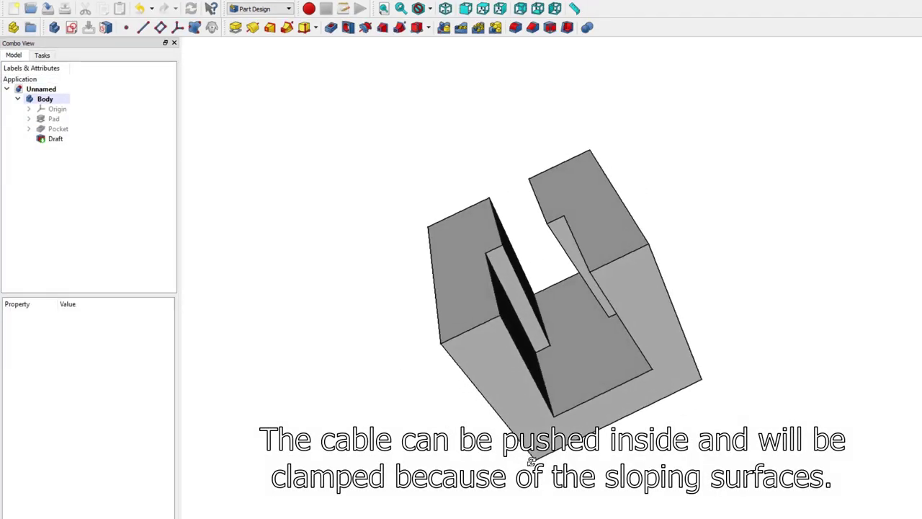
pyautogui.moveTo(450, 421); pyautogui.dragTo(876, 349, button='middle')
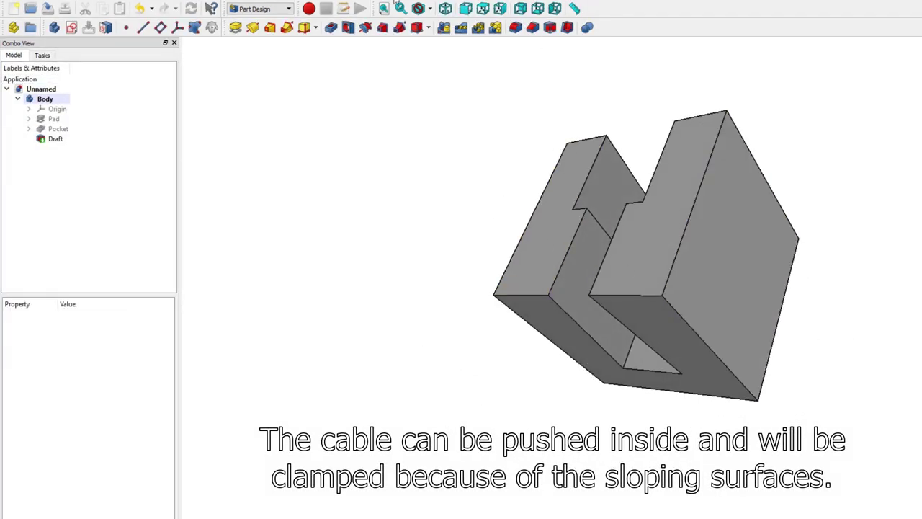
pyautogui.moveTo(311, 252)
pyautogui.mouseDown(button='middle')
pyautogui.moveTo(384, 220)
pyautogui.moveTo(449, 176)
pyautogui.moveTo(642, 358)
pyautogui.moveTo(834, 391)
pyautogui.moveTo(500, 350)
pyautogui.moveTo(763, 458)
pyautogui.moveTo(647, 385)
pyautogui.mouseUp(button='middle')
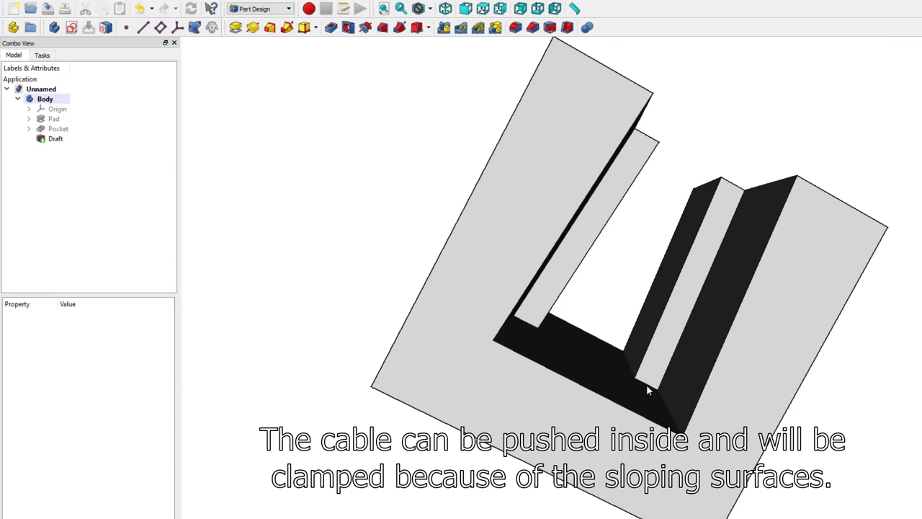
pyautogui.scroll(-3, 647, 387)
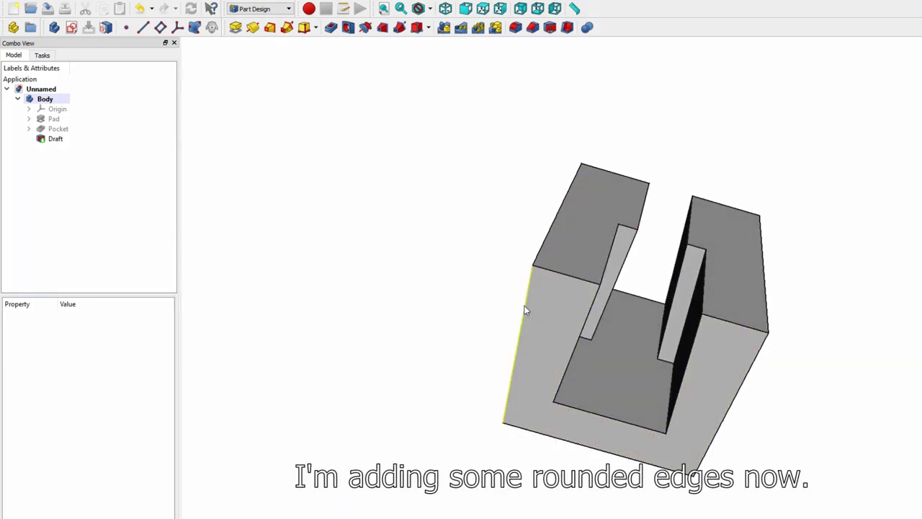
# Select the clip's outer edges and round them with a 1 mm fillet.
pyautogui.click(524, 308)
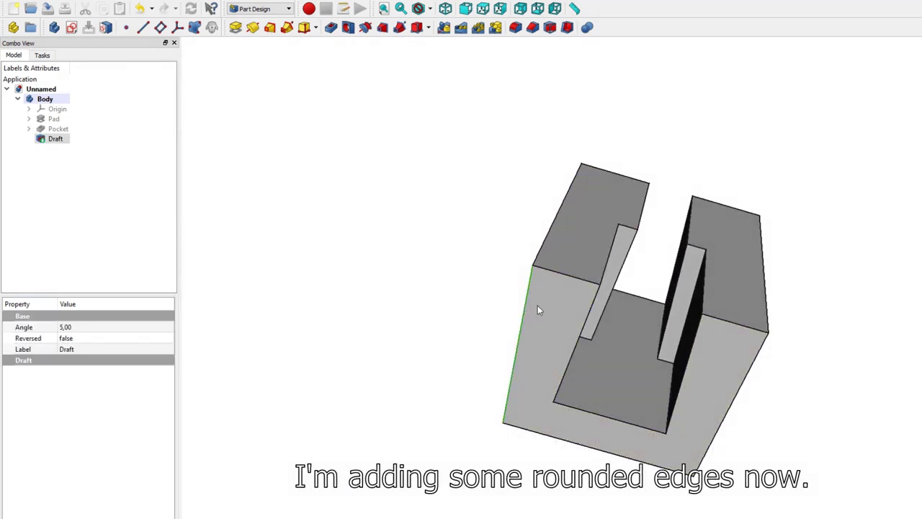
pyautogui.moveTo(874, 198); pyautogui.dragTo(706, 293, button='middle')
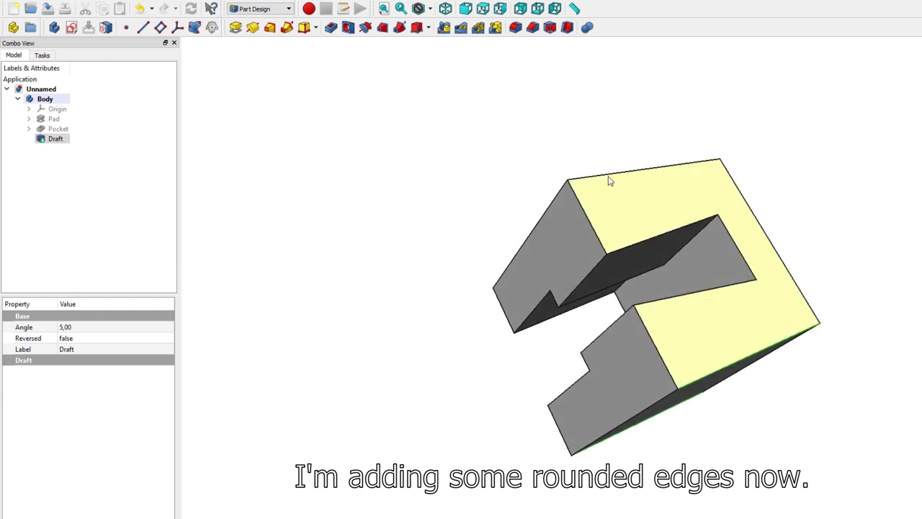
pyautogui.keyDown('ctrl'); pyautogui.click(608, 172); pyautogui.keyUp('ctrl')
pyautogui.click(515, 27)
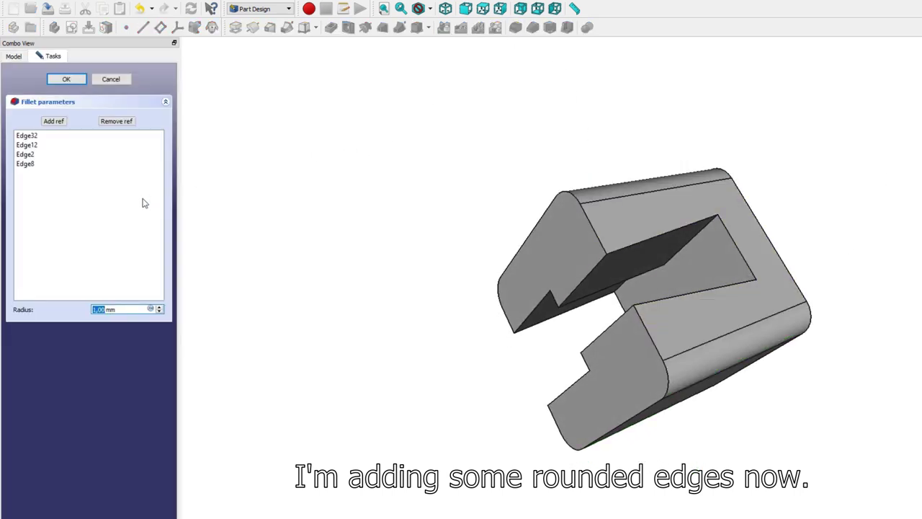
pyautogui.click(63, 79)
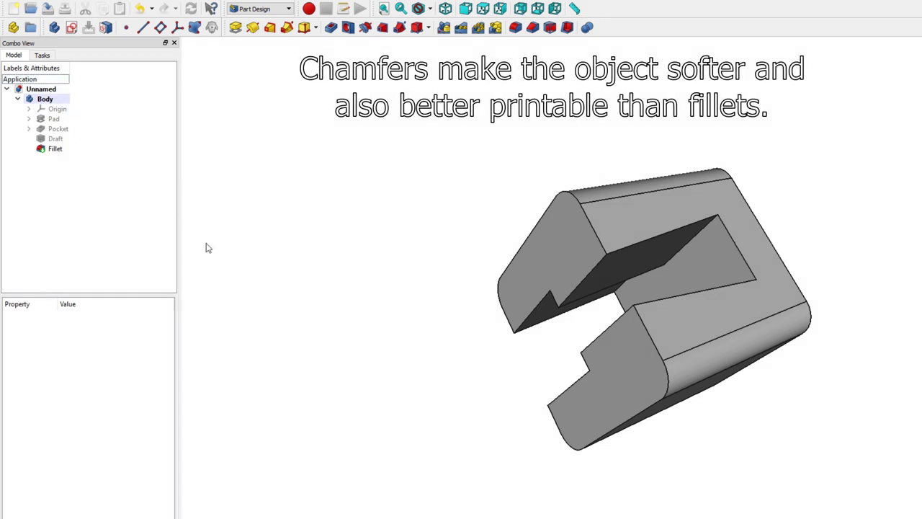
pyautogui.moveTo(516, 424)
pyautogui.mouseDown(button='middle')
pyautogui.moveTo(511, 412)
pyautogui.moveTo(599, 346)
pyautogui.moveTo(650, 293)
pyautogui.moveTo(641, 287)
pyautogui.mouseUp(button='middle')
# Start a 0.5 mm chamfer on both arms' top faces and the clip's bottom face.
pyautogui.click(546, 252)
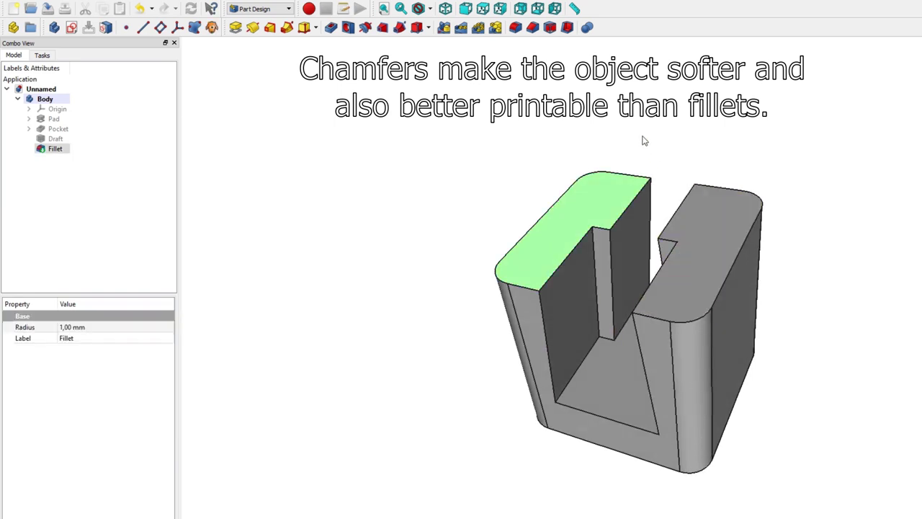
pyautogui.click(533, 28)
pyautogui.write('0,5')
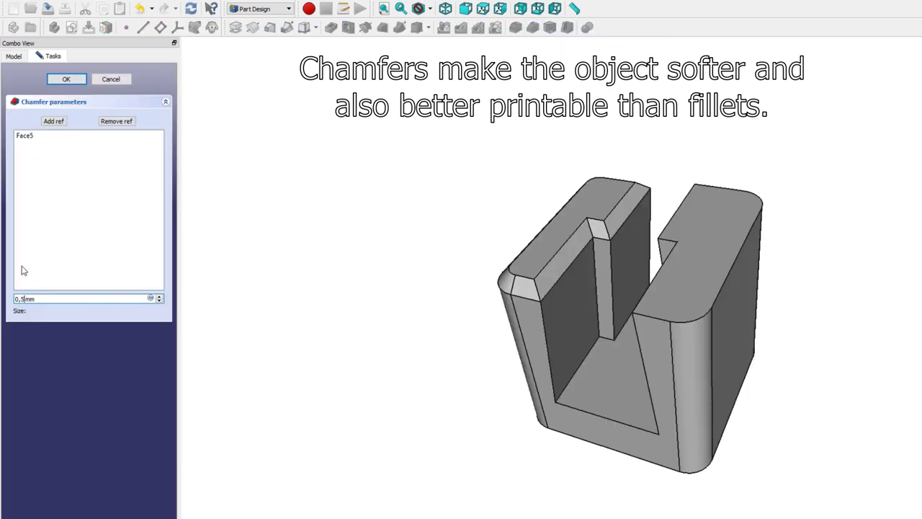
pyautogui.click(54, 121)
pyautogui.click(675, 319)
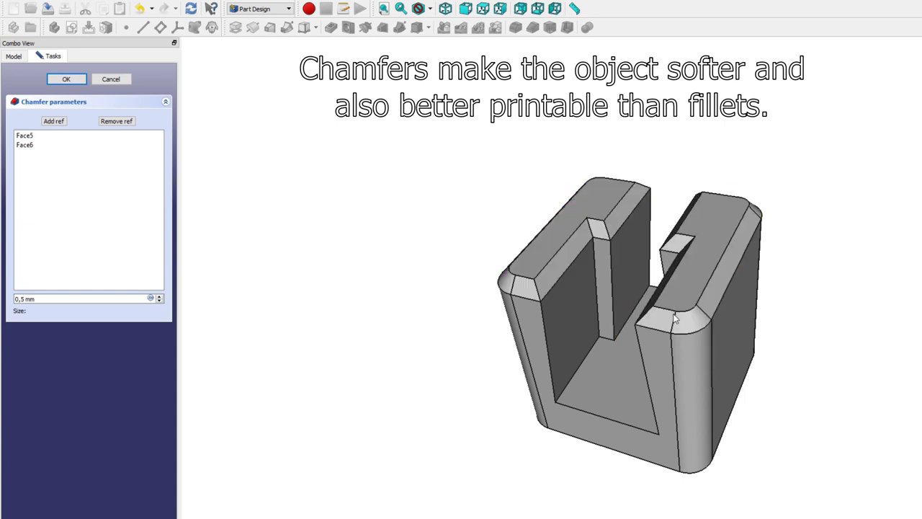
pyautogui.click(63, 124)
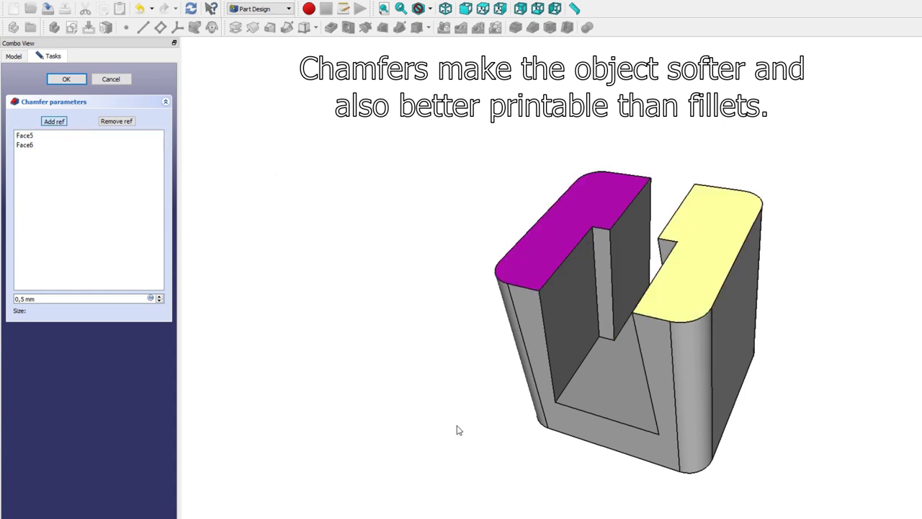
pyautogui.moveTo(529, 446)
pyautogui.mouseDown(button='middle')
pyautogui.moveTo(630, 338)
pyautogui.moveTo(639, 316)
pyautogui.mouseUp(button='middle')
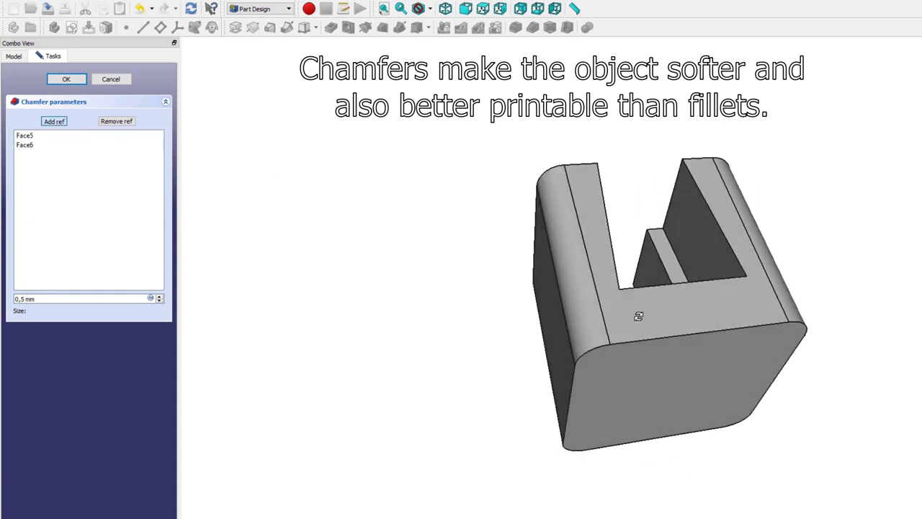
pyautogui.click(666, 382)
pyautogui.moveTo(881, 117)
pyautogui.mouseDown(button='middle')
pyautogui.moveTo(834, 221)
pyautogui.moveTo(795, 215)
pyautogui.mouseUp(button='middle')
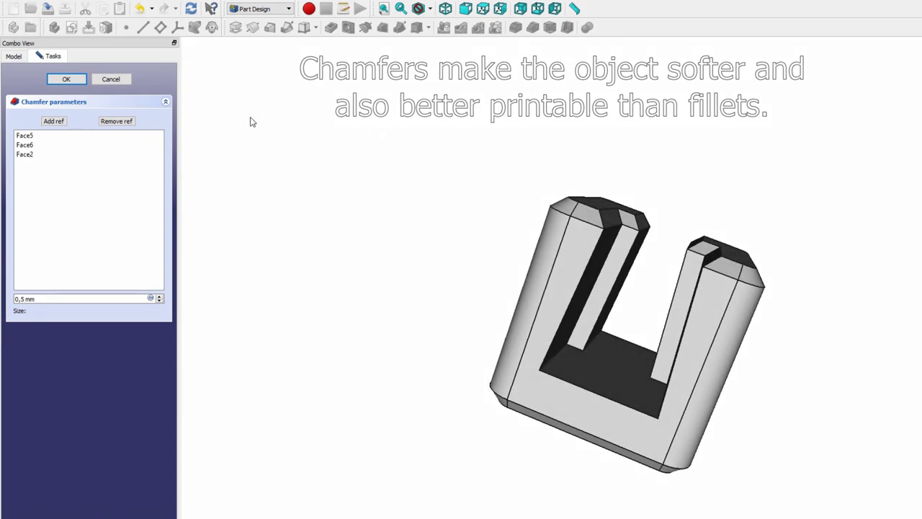
pyautogui.click(54, 121)
pyautogui.click(632, 383)
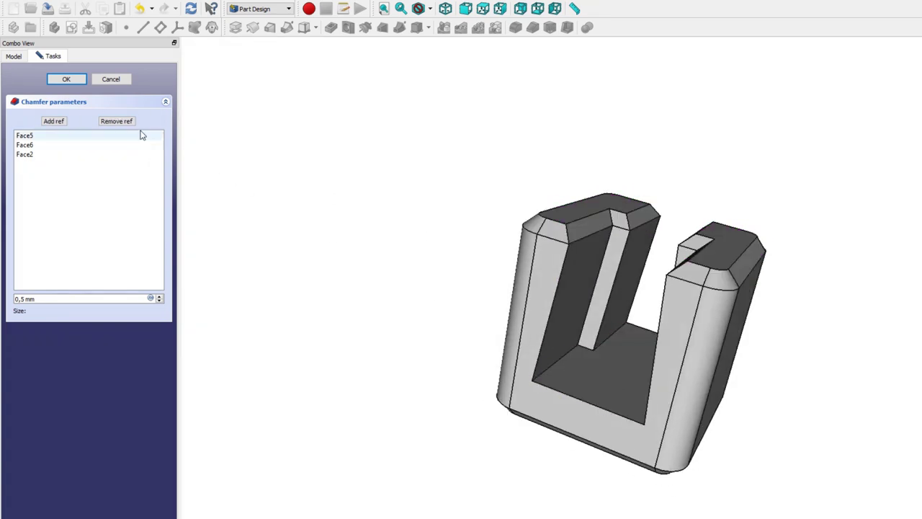
# Add the four inner channel edges (39, 33, 34, 37) to the chamfer and confirm it.
pyautogui.click(54, 121)
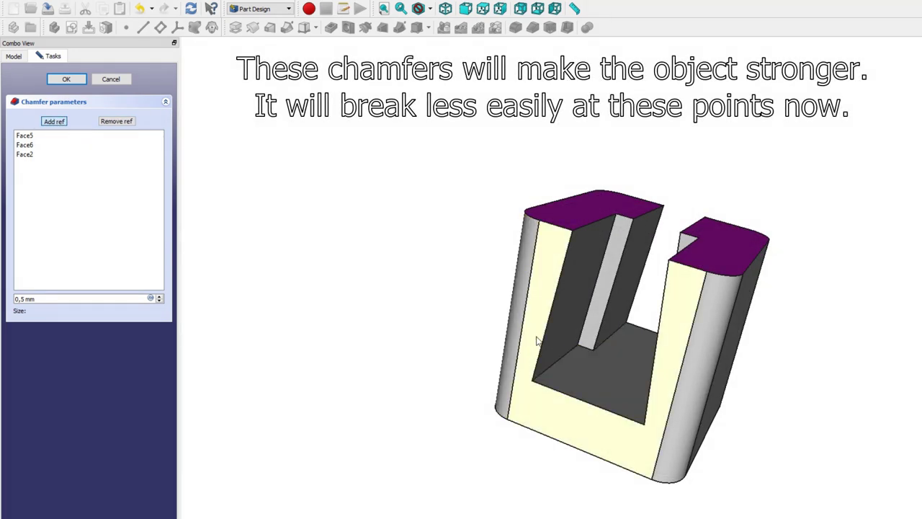
pyautogui.click(564, 359)
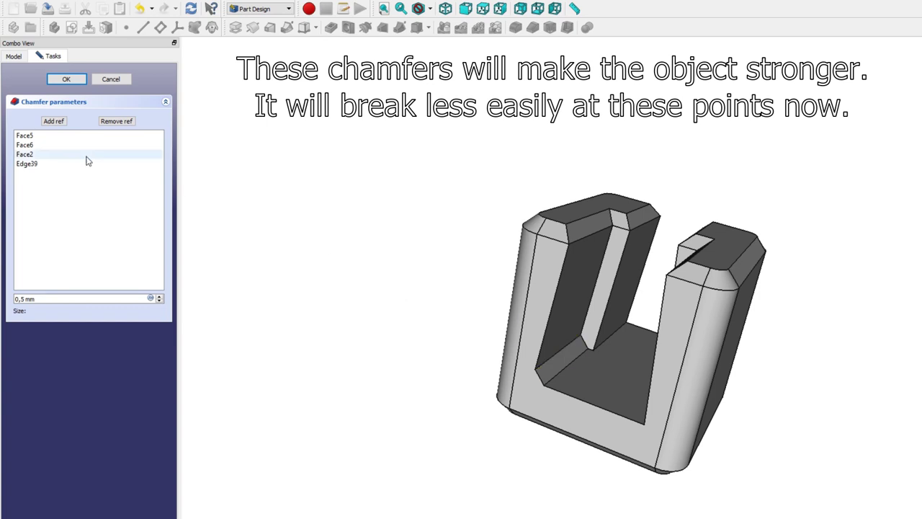
pyautogui.click(53, 121)
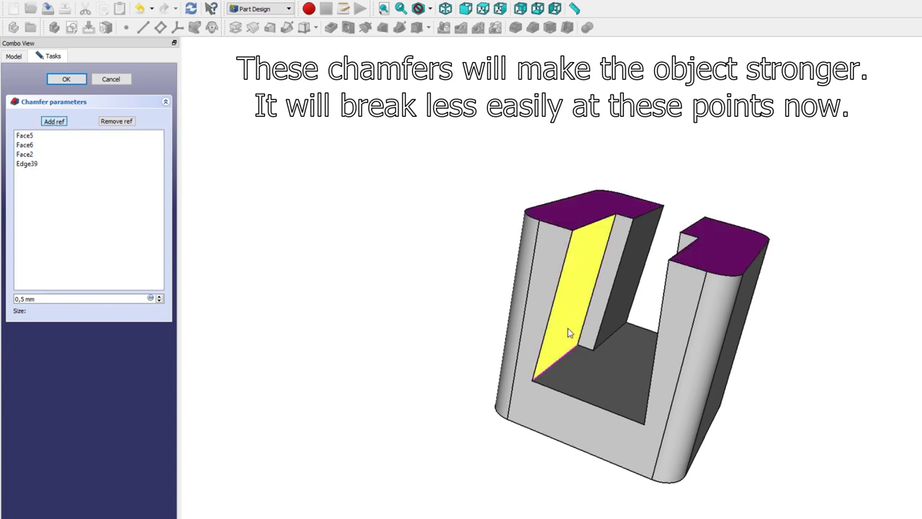
pyautogui.click(609, 347)
pyautogui.click(54, 121)
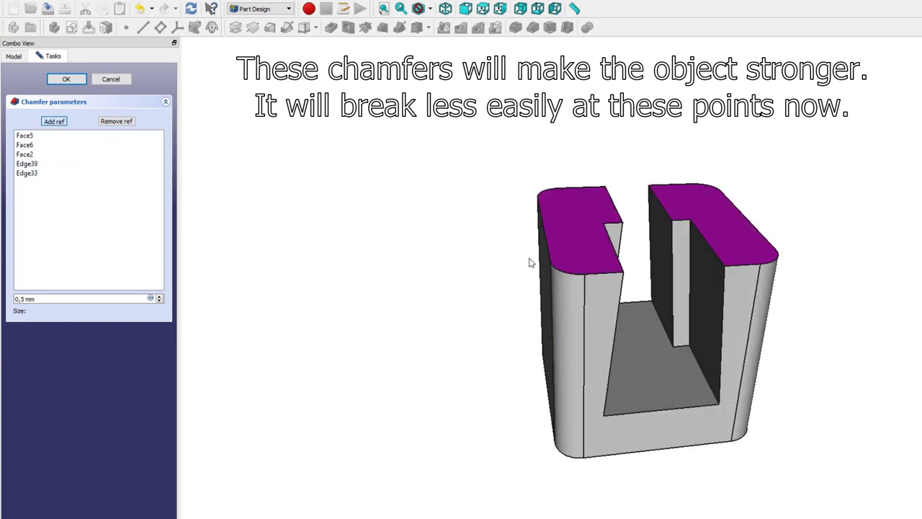
pyautogui.click(667, 332)
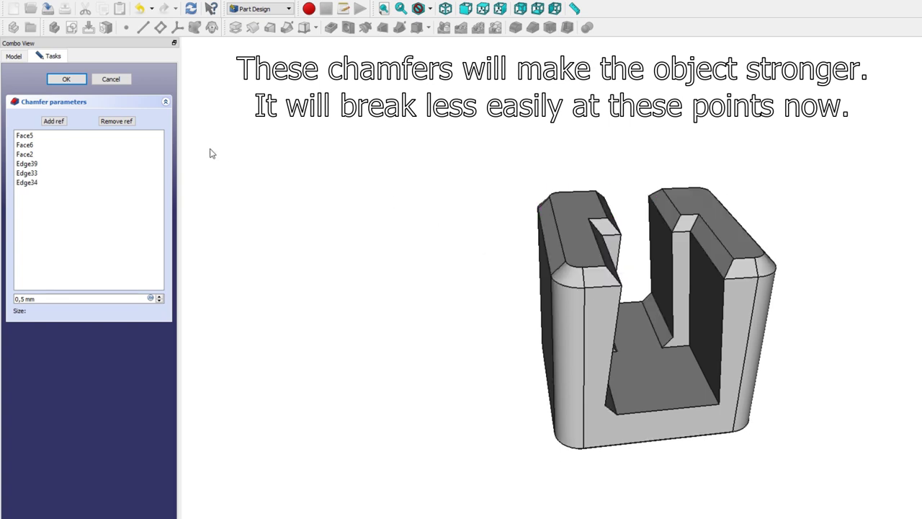
pyautogui.click(61, 123)
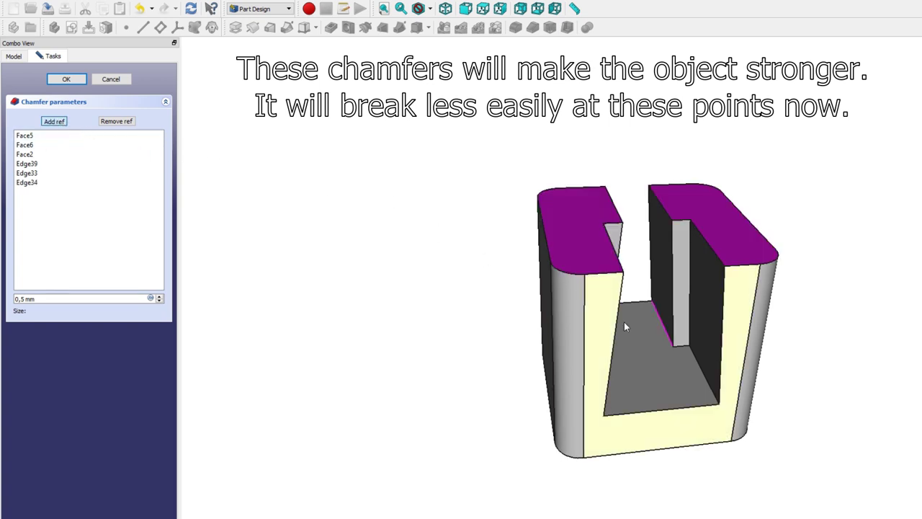
pyautogui.click(697, 364)
pyautogui.moveTo(755, 463)
pyautogui.mouseDown(button='middle')
pyautogui.moveTo(693, 426)
pyautogui.moveTo(857, 259)
pyautogui.moveTo(857, 268)
pyautogui.mouseUp(button='middle')
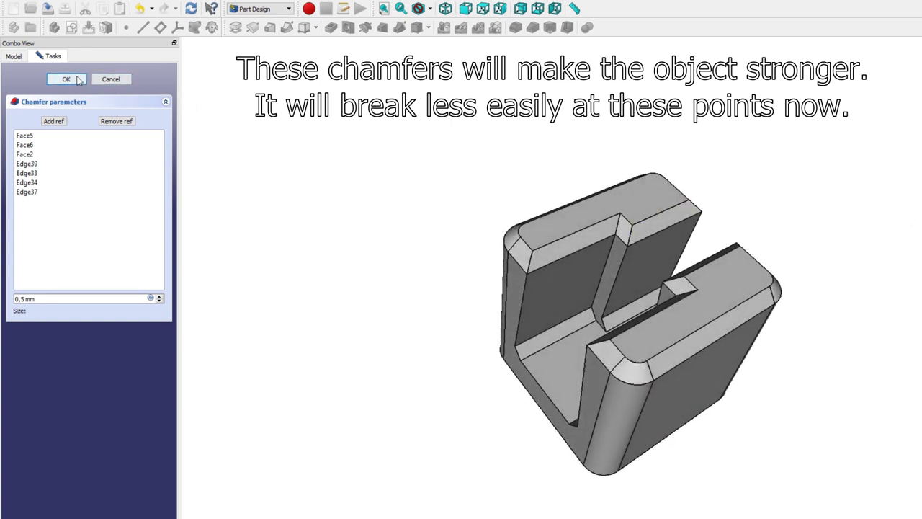
pyautogui.click(66, 79)
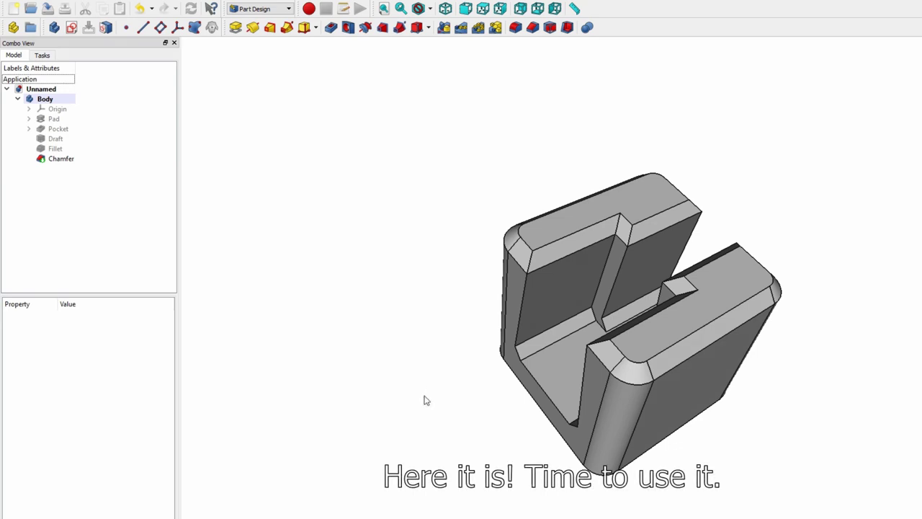
pyautogui.moveTo(425, 401)
pyautogui.mouseDown(button='middle')
pyautogui.moveTo(540, 374)
pyautogui.moveTo(679, 263)
pyautogui.moveTo(690, 231)
pyautogui.moveTo(655, 308)
pyautogui.moveTo(618, 336)
pyautogui.moveTo(468, 385)
pyautogui.moveTo(448, 406)
pyautogui.mouseUp(button='middle')
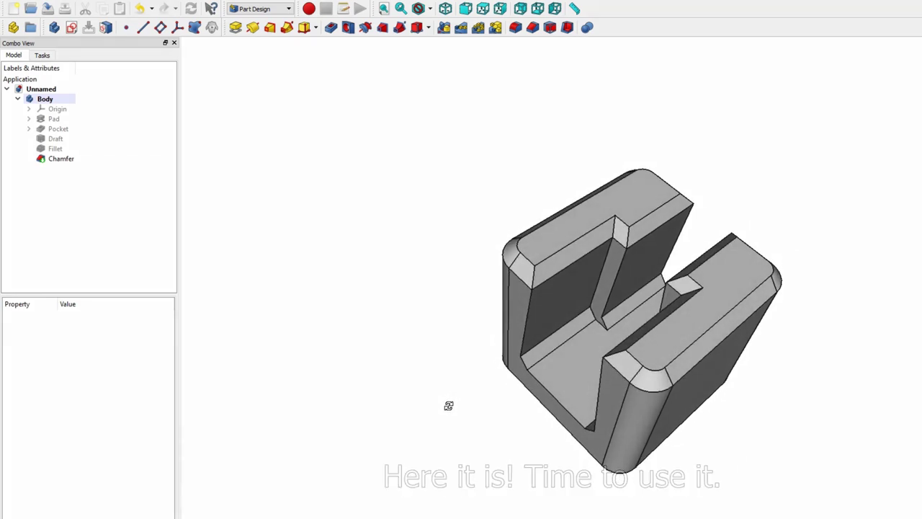